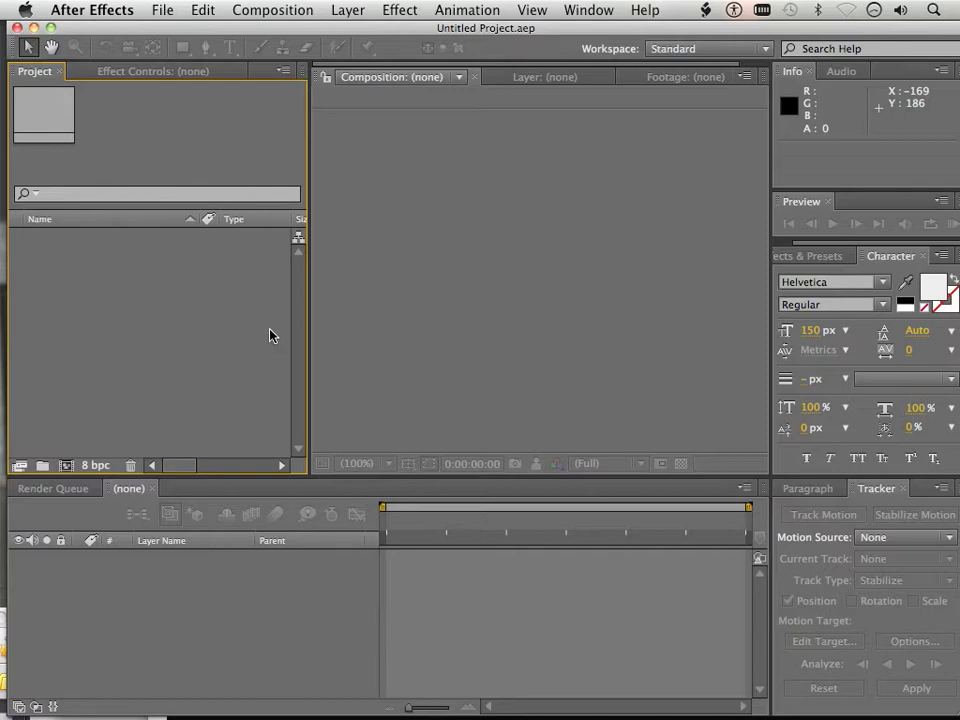
Switch away from the empty After Effects project with Cmd+Tab to bring Photoshop forward.
key(super+Tab)
key(super+Tab)
key(super+Tab)
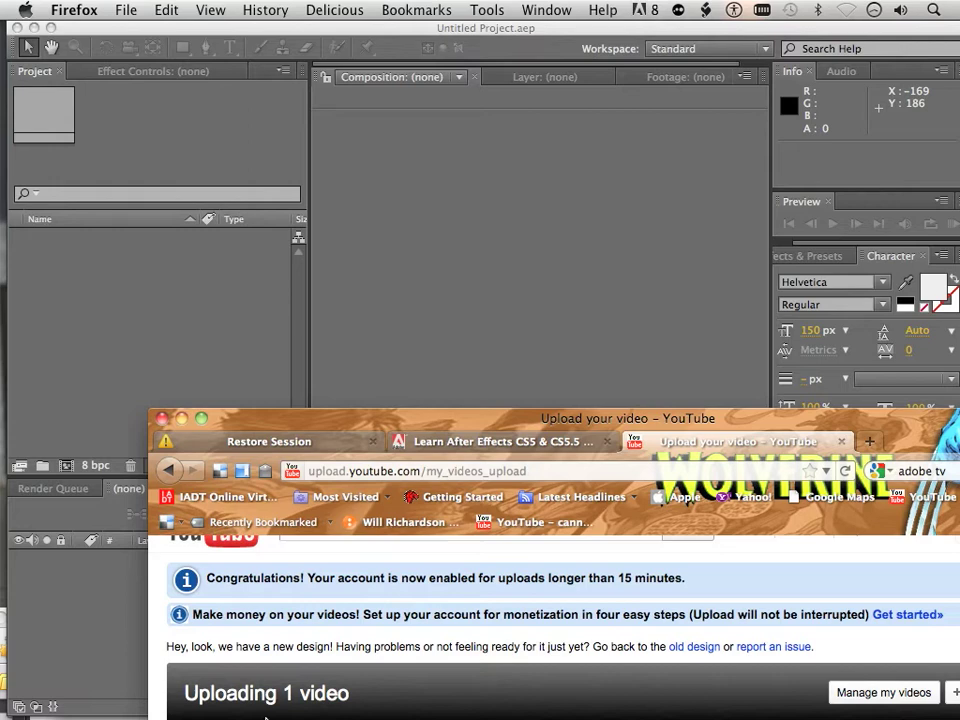
mouse_move(300, 702)
Create a new 1920 × 1080 px, 72 ppi, 32-bit RGB document with a white background.
click(872, 703)
click(150, 10)
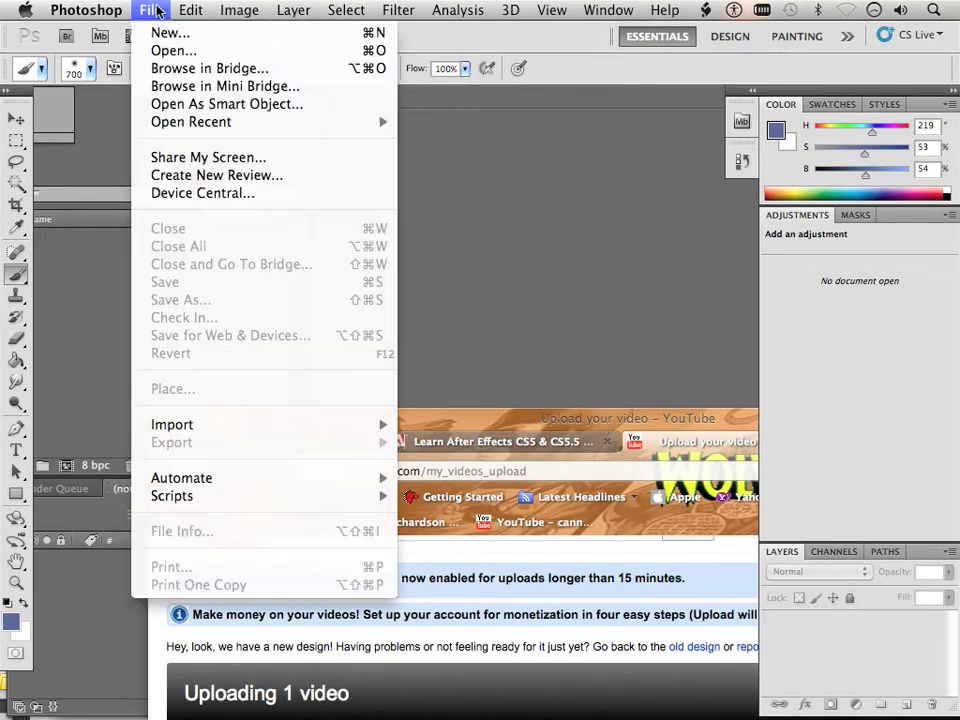
click(160, 31)
double_click(388, 303)
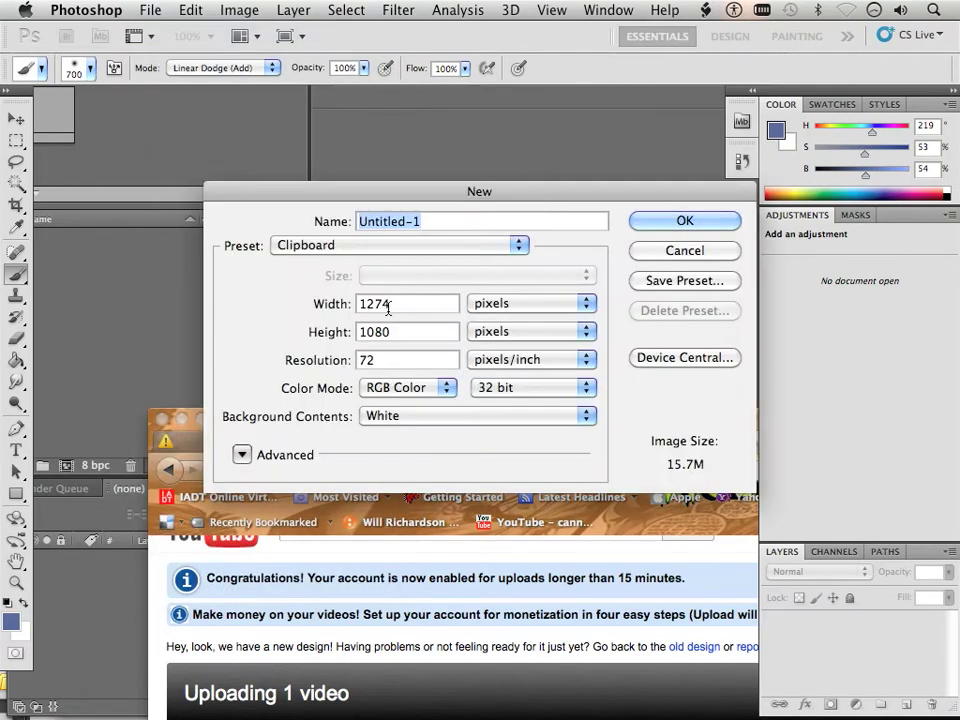
text(1920)
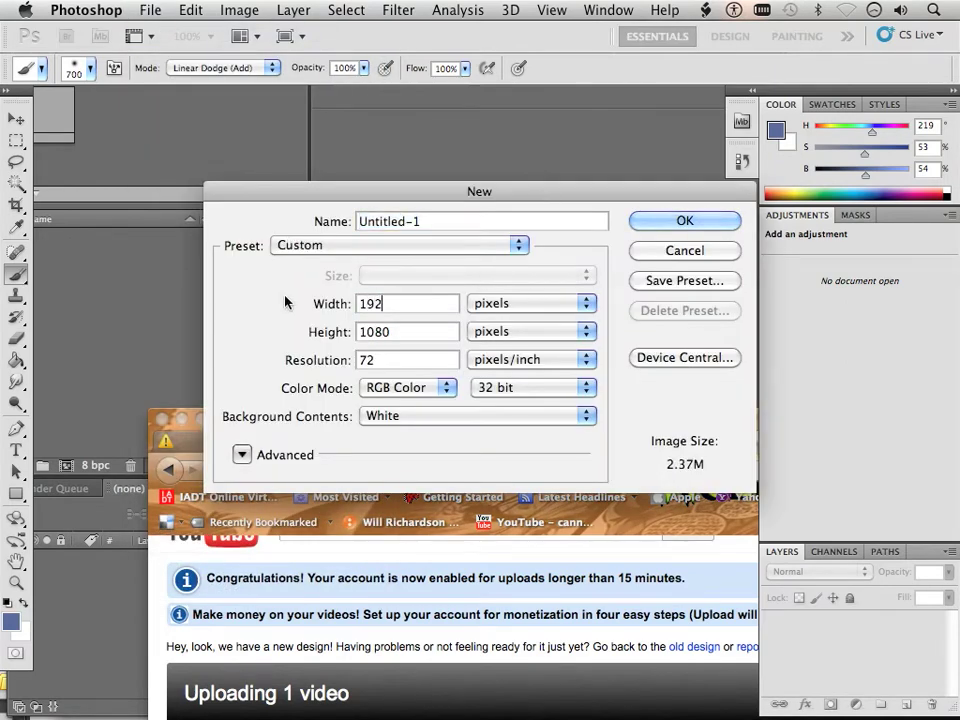
click(678, 219)
click(238, 9)
mouse_move(255, 32)
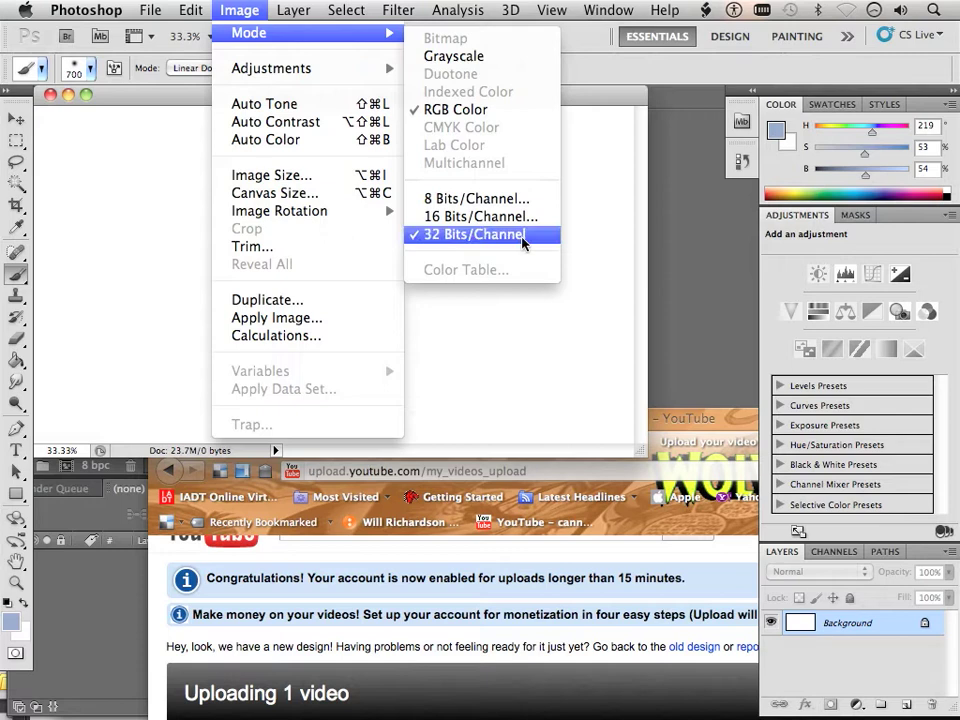
Set the foreground to a neutral dark grey (saturation 0, brightness 28%, RGB 71,71,71).
click(12, 624)
click(12, 624)
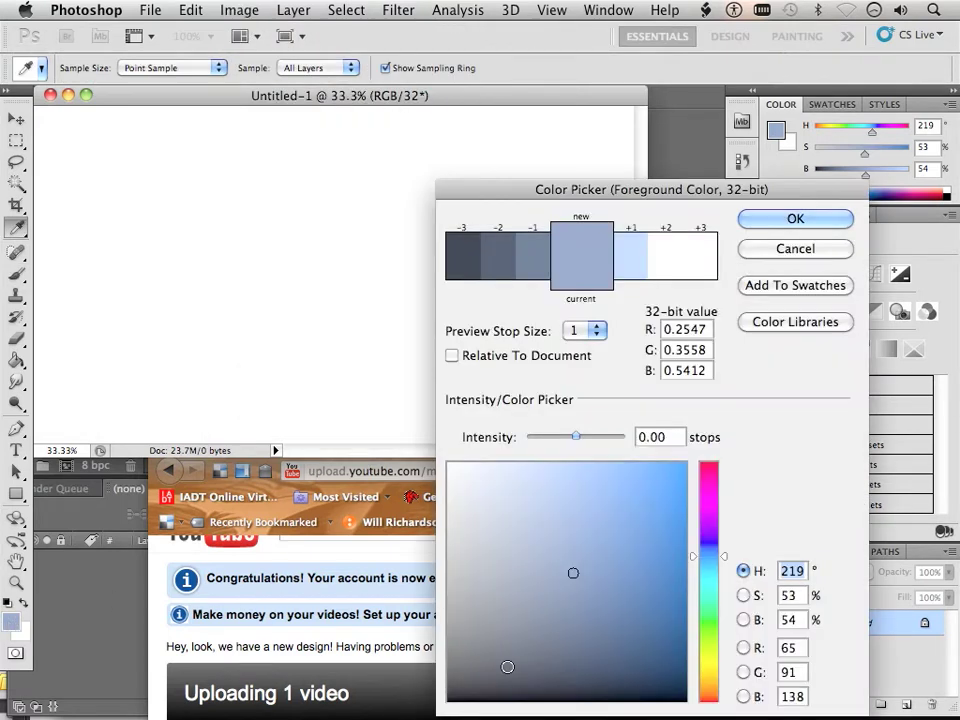
click(448, 680)
mouse_move(448, 680)
mouse_down()
mouse_move(750, 514)
mouse_move(521, 529)
mouse_move(556, 550)
mouse_move(621, 686)
mouse_move(581, 591)
mouse_move(538, 591)
mouse_move(561, 563)
mouse_move(555, 570)
mouse_up()
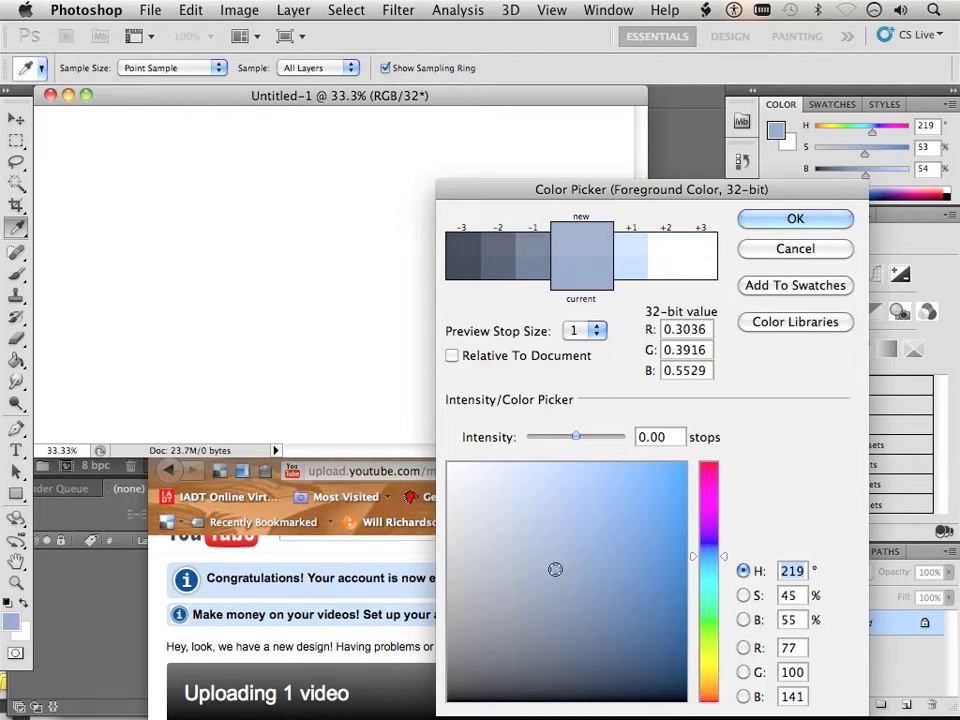
click(241, 12)
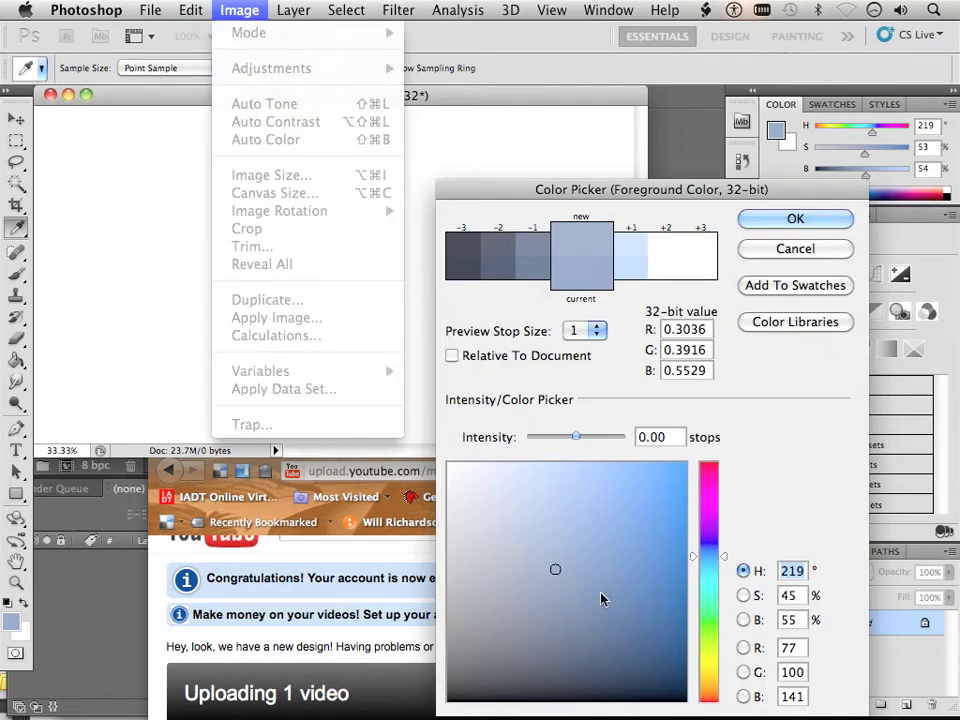
click(561, 583)
mouse_move(561, 583)
mouse_down()
mouse_move(497, 664)
mouse_move(582, 576)
mouse_move(551, 589)
mouse_move(557, 603)
mouse_move(561, 594)
mouse_move(444, 621)
mouse_move(440, 636)
mouse_move(449, 634)
mouse_up()
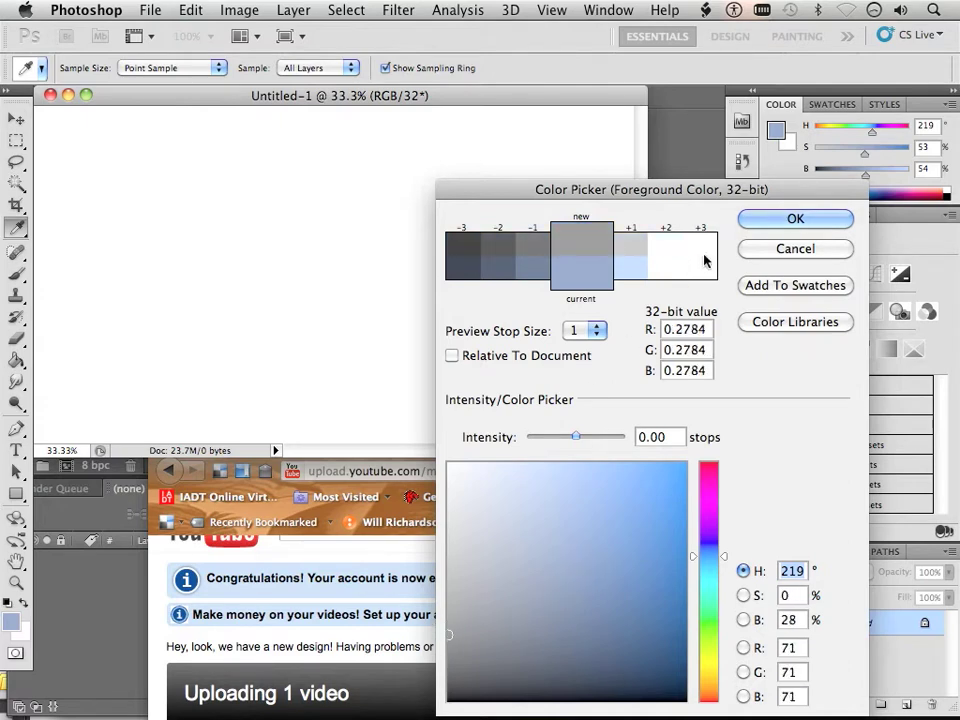
click(782, 216)
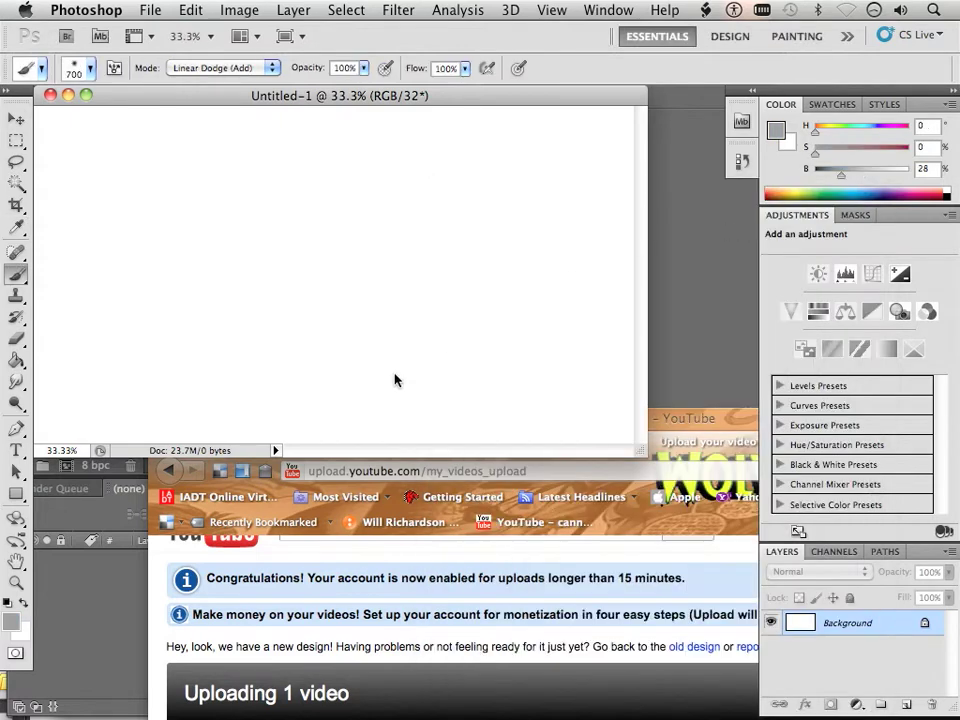
Fill the Background with the grey foreground colour via Edit > Fill, then add an empty Layer 1.
click(16, 360)
click(158, 321)
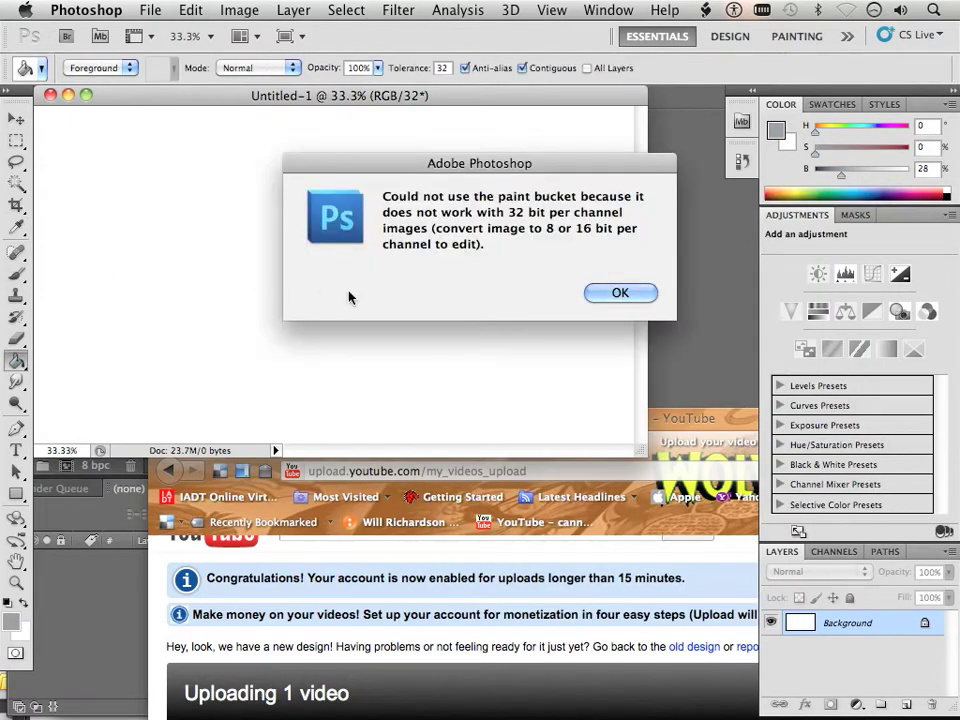
click(619, 292)
click(190, 10)
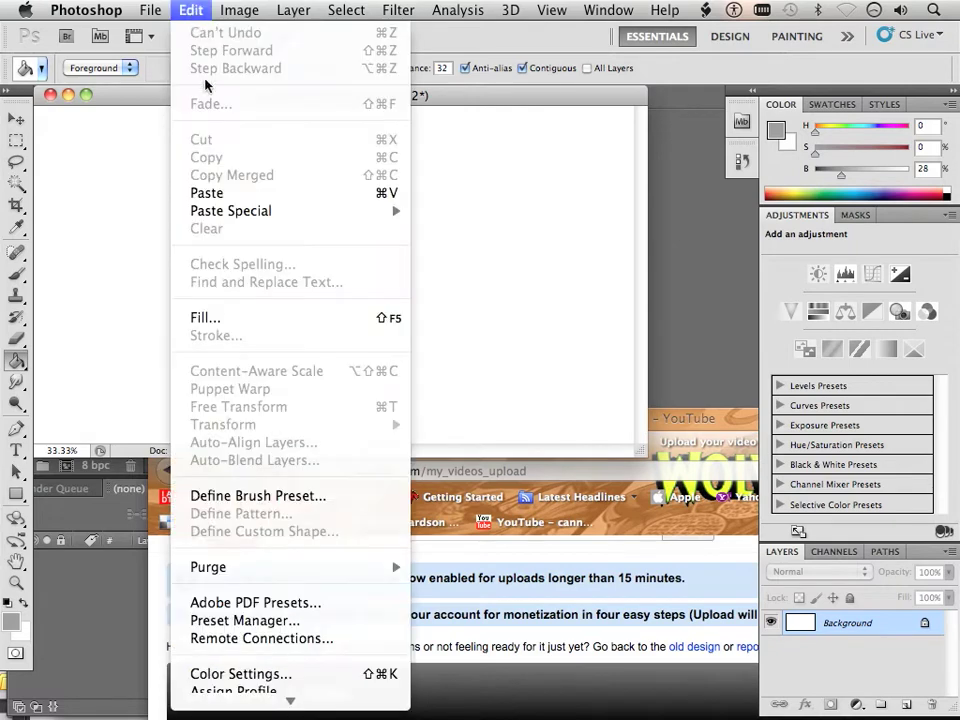
click(220, 318)
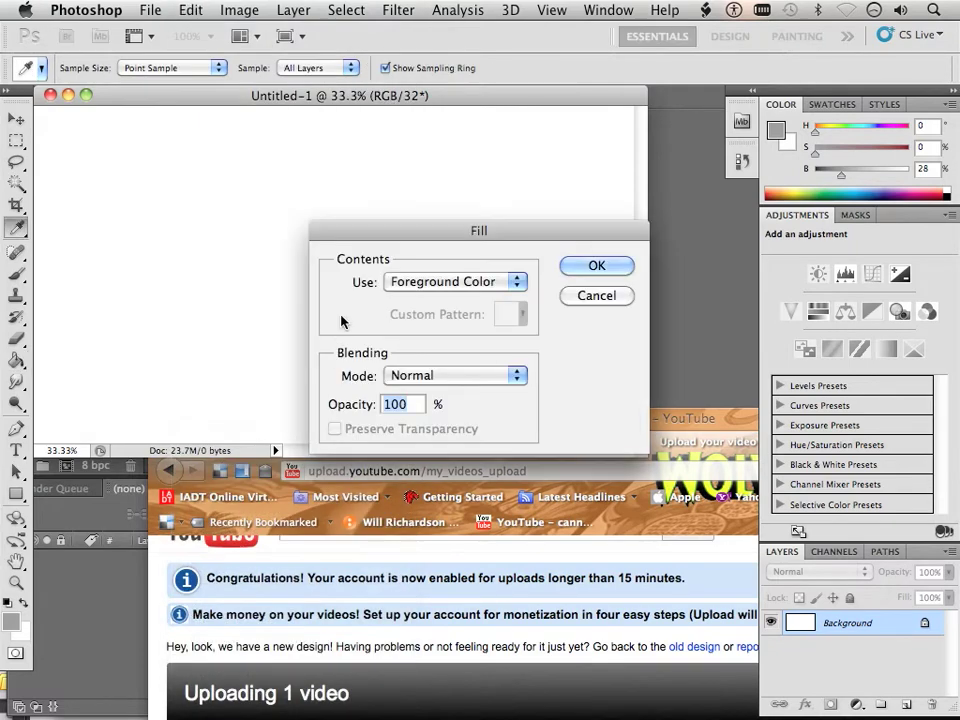
click(590, 266)
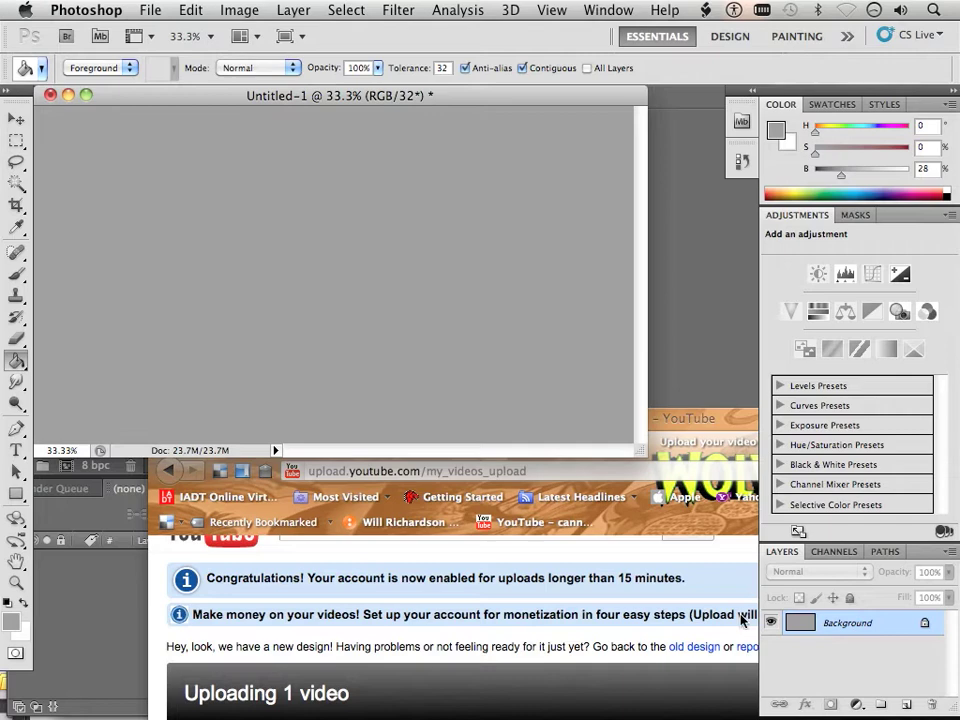
click(907, 706)
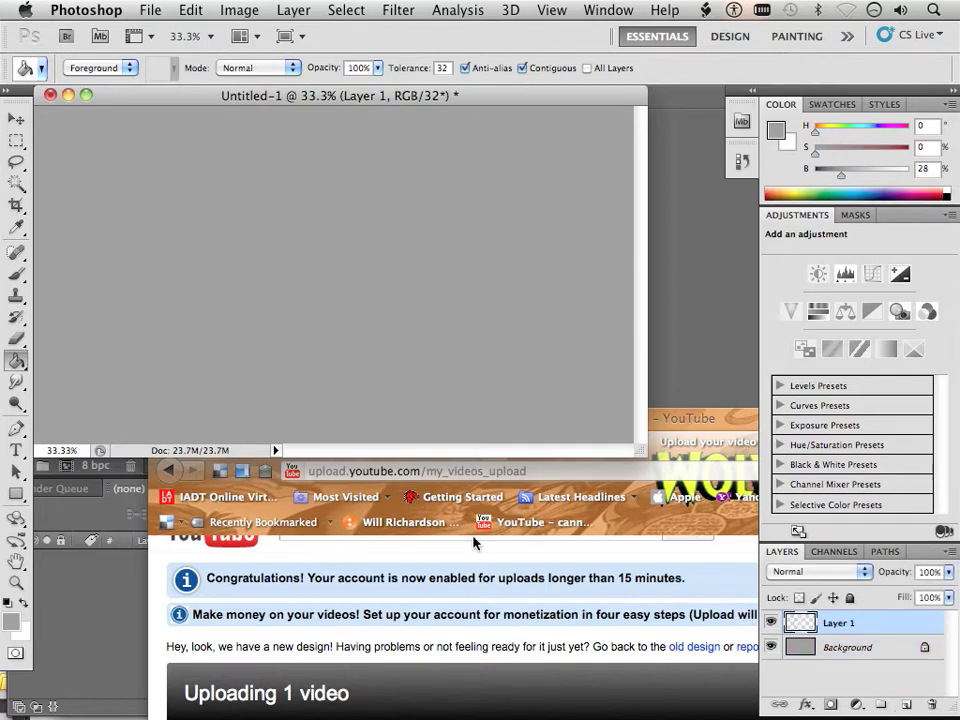
Select the Brush tool and set Layer 1's blend mode to Linear Dodge (Add).
click(10, 274)
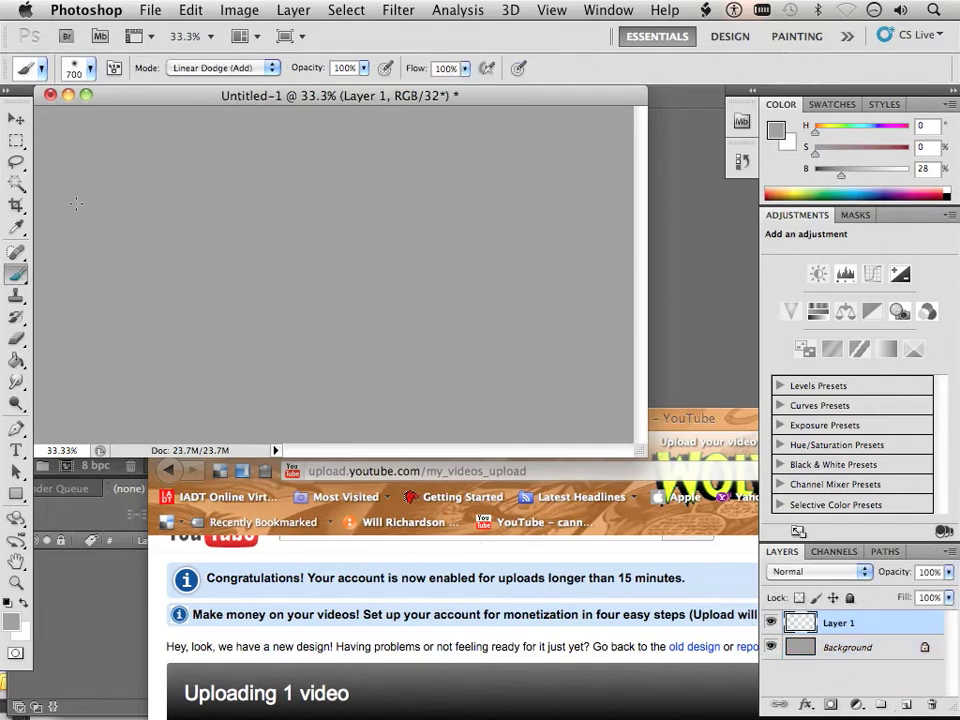
click(271, 76)
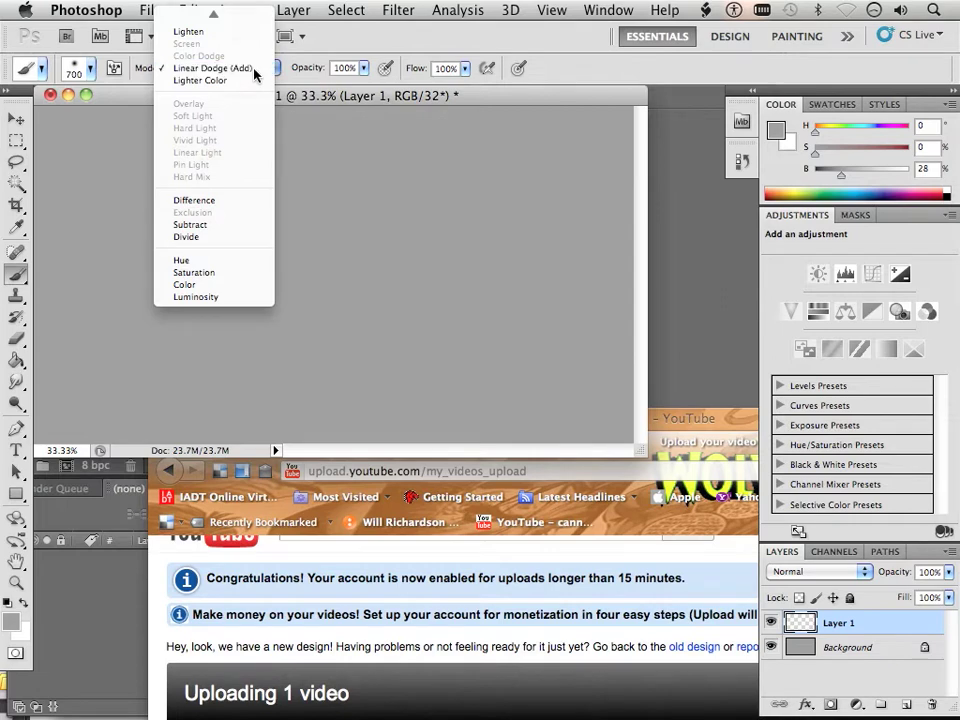
click(243, 74)
click(87, 72)
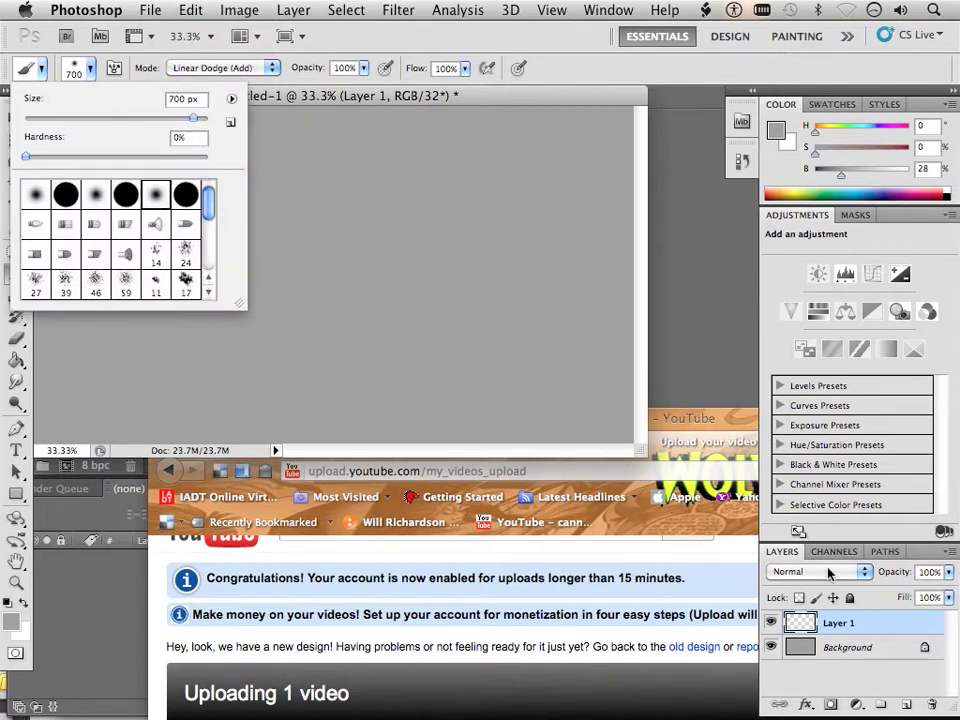
click(887, 627)
click(849, 576)
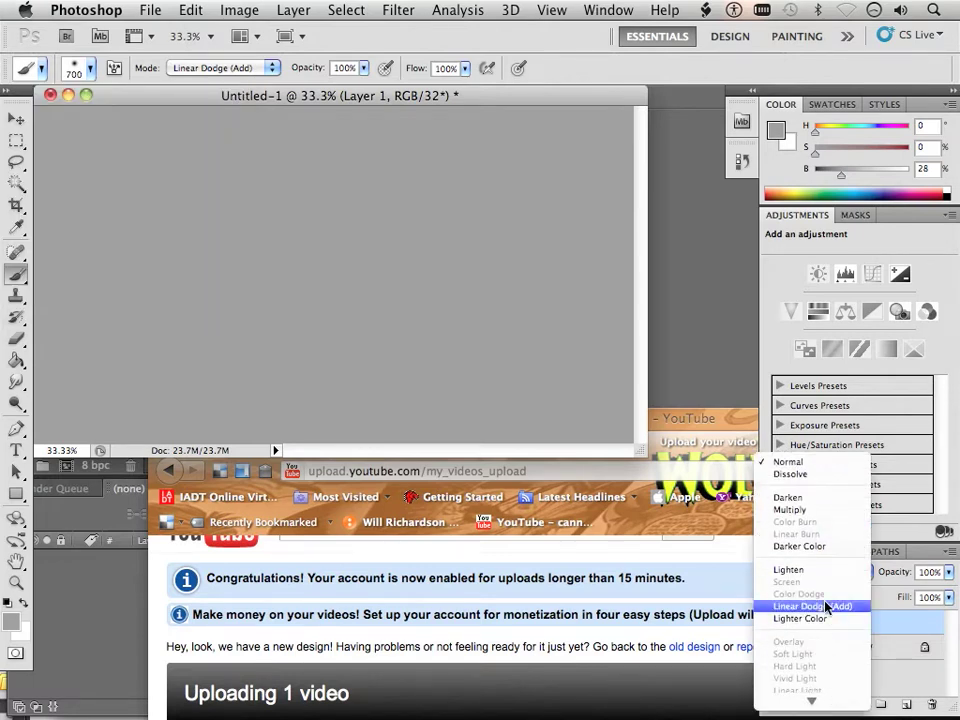
click(812, 606)
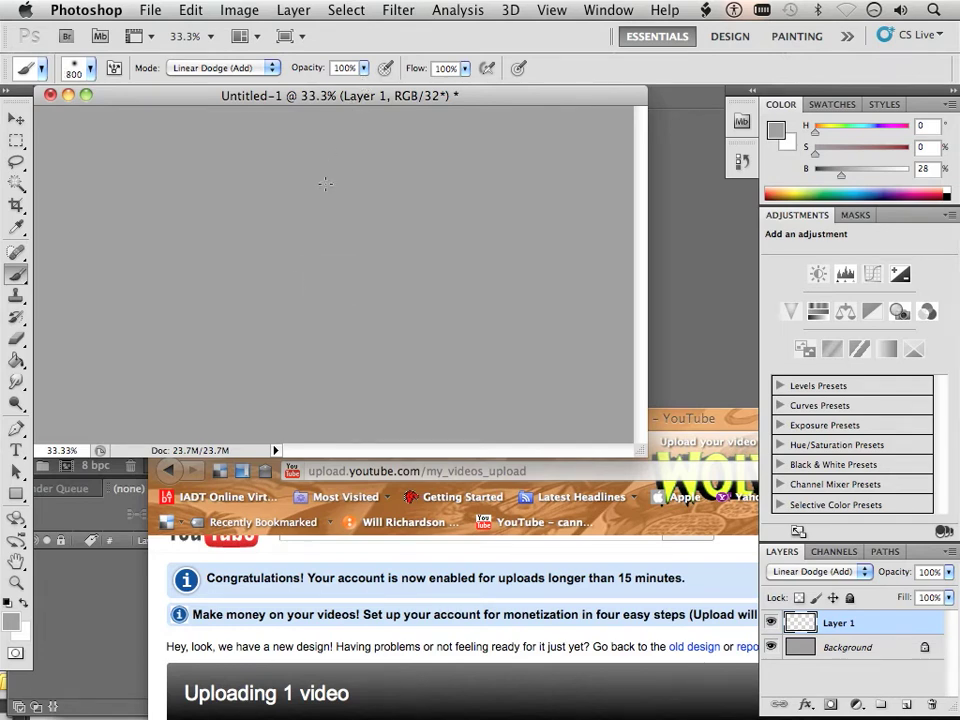
Test a soft stroke at the centre, undo it, and shrink the brush to 600 px.
click(336, 271)
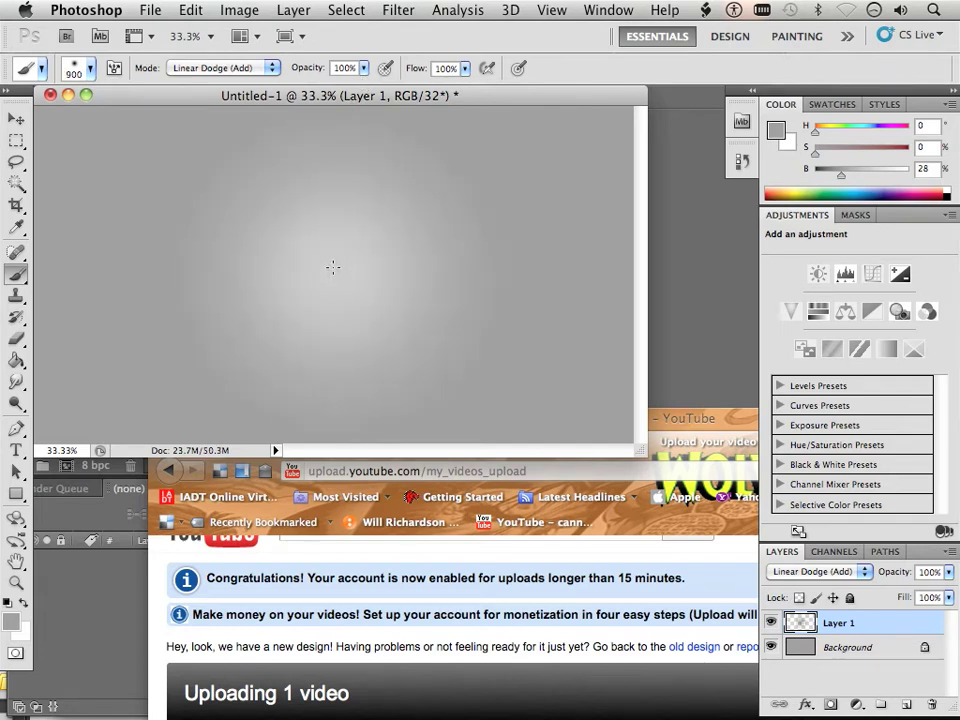
key(super+z)
key(bracketleft)
key(bracketleft)
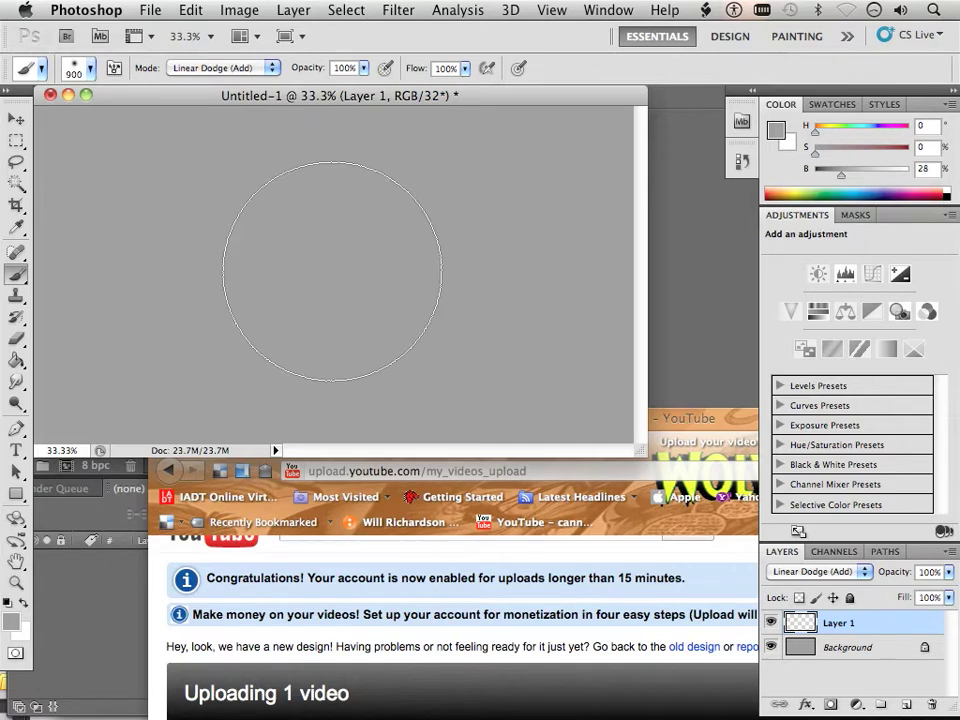
key(bracketleft)
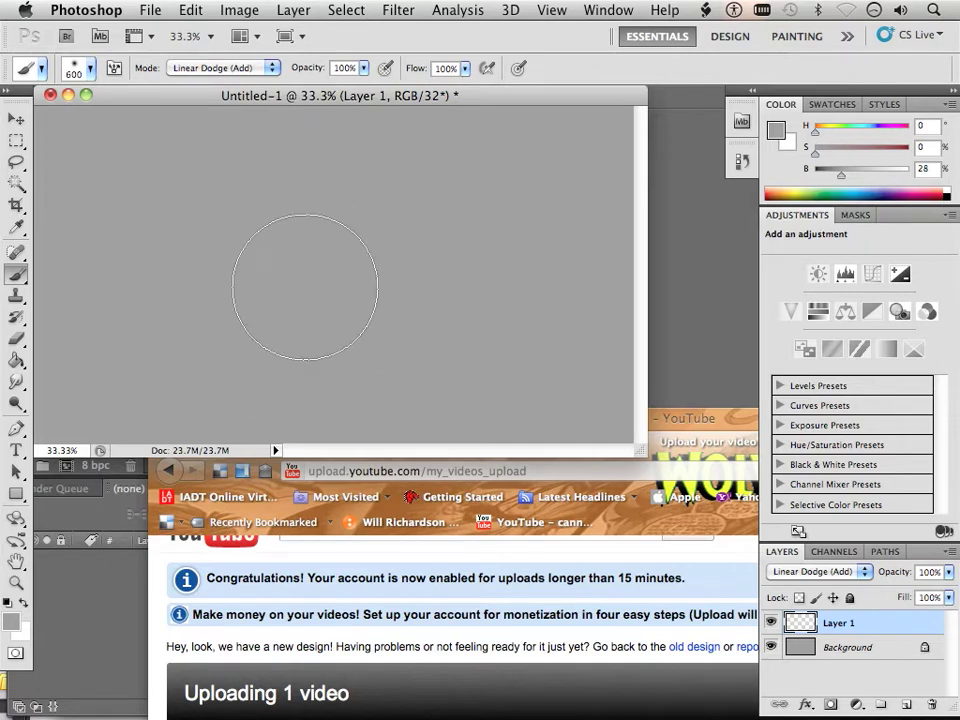
Choose a pink foreground (saturation 55%, brightness 49%) and dab a soft glow at canvas centre.
click(12, 625)
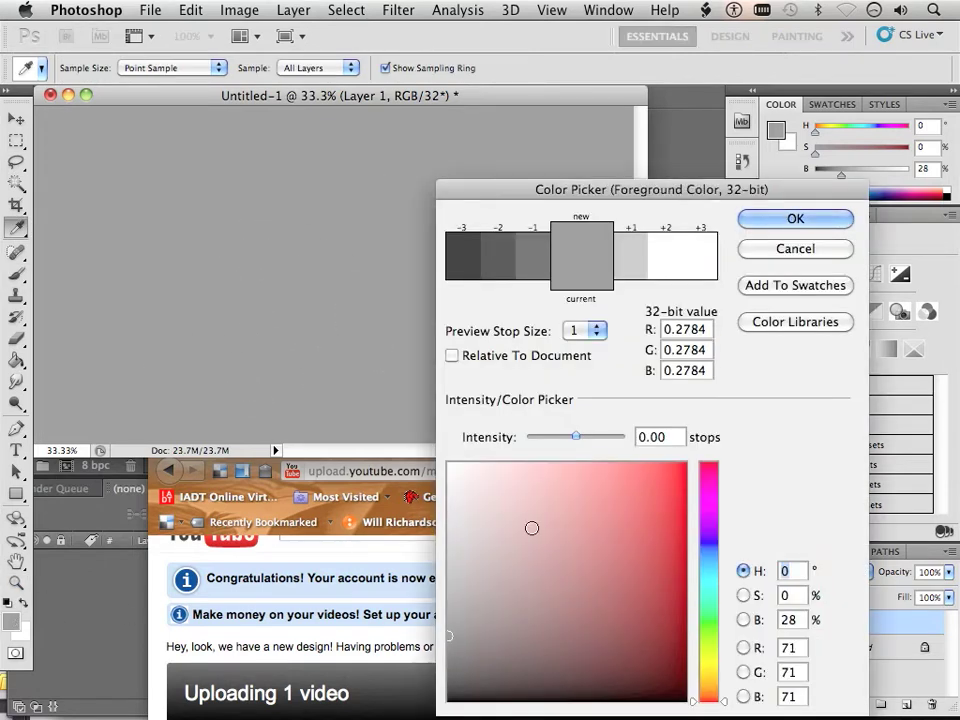
drag(531, 527, 579, 583)
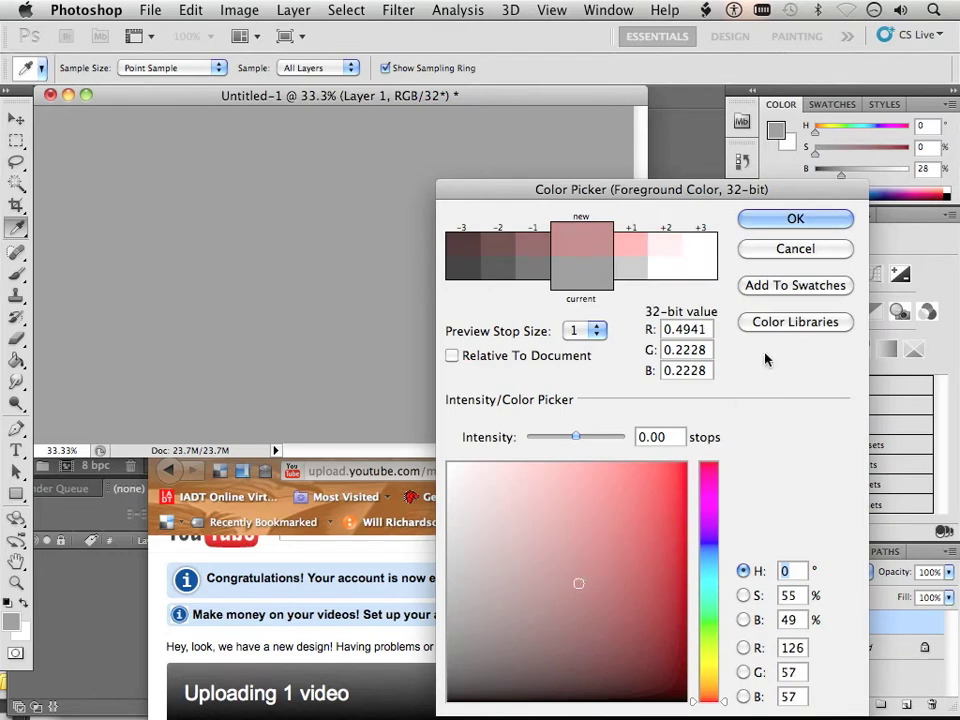
click(795, 218)
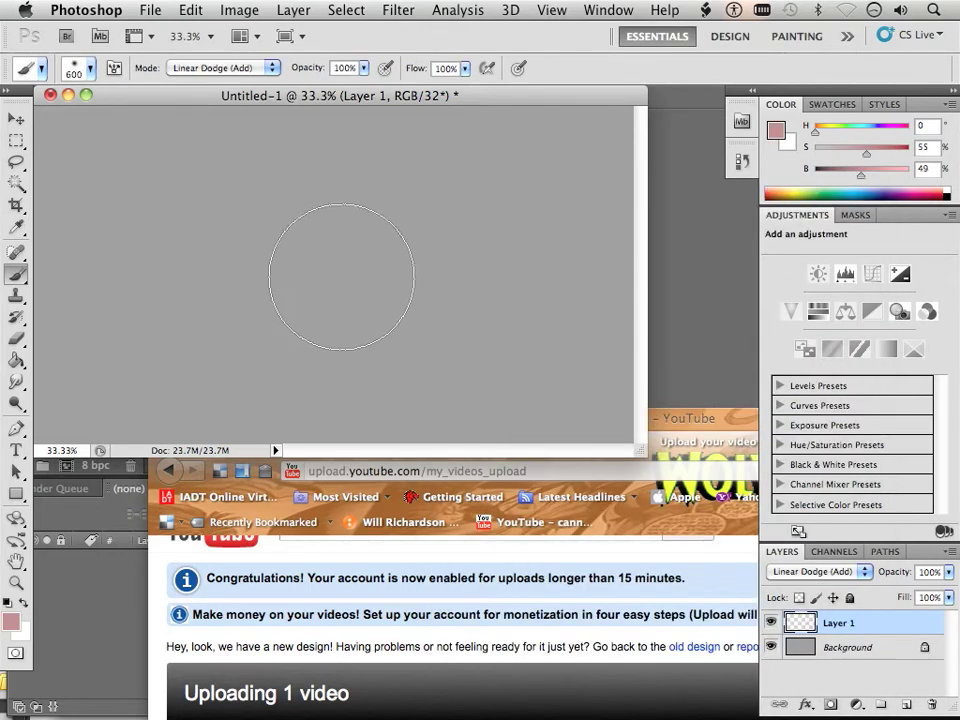
click(340, 277)
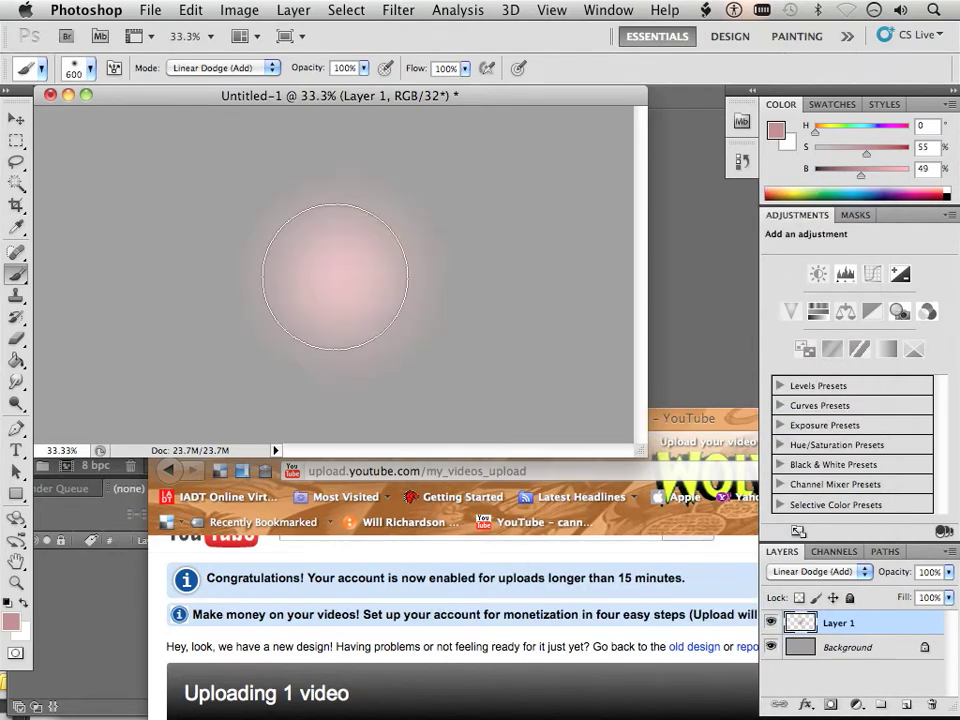
click(335, 277)
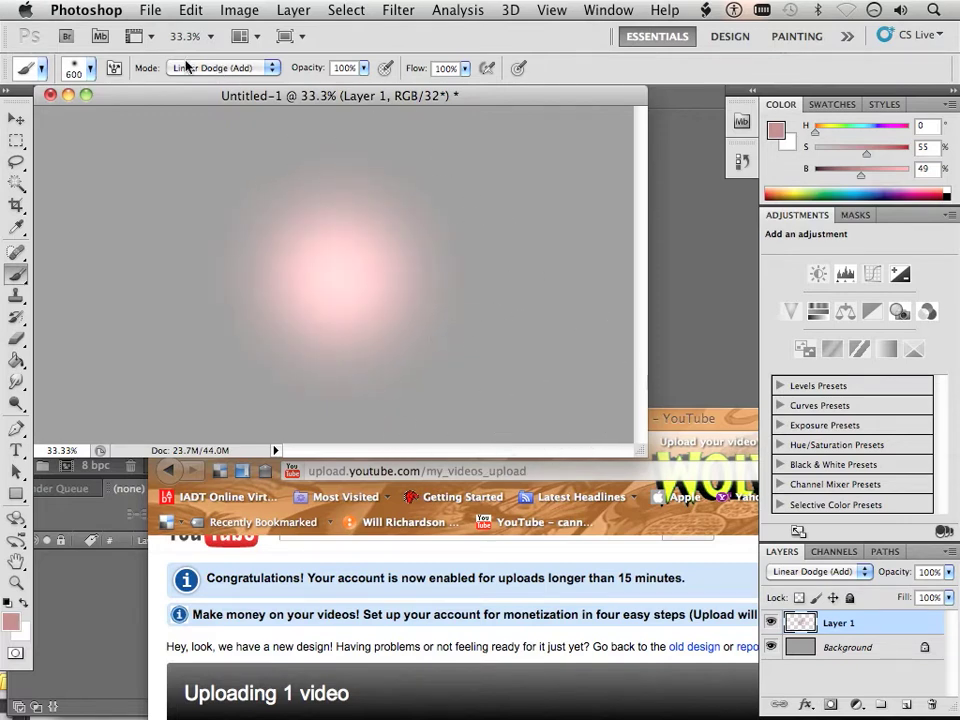
Try a splatter brush preset enlarged to 250 px for speckled dabs at the centre.
click(89, 70)
click(186, 254)
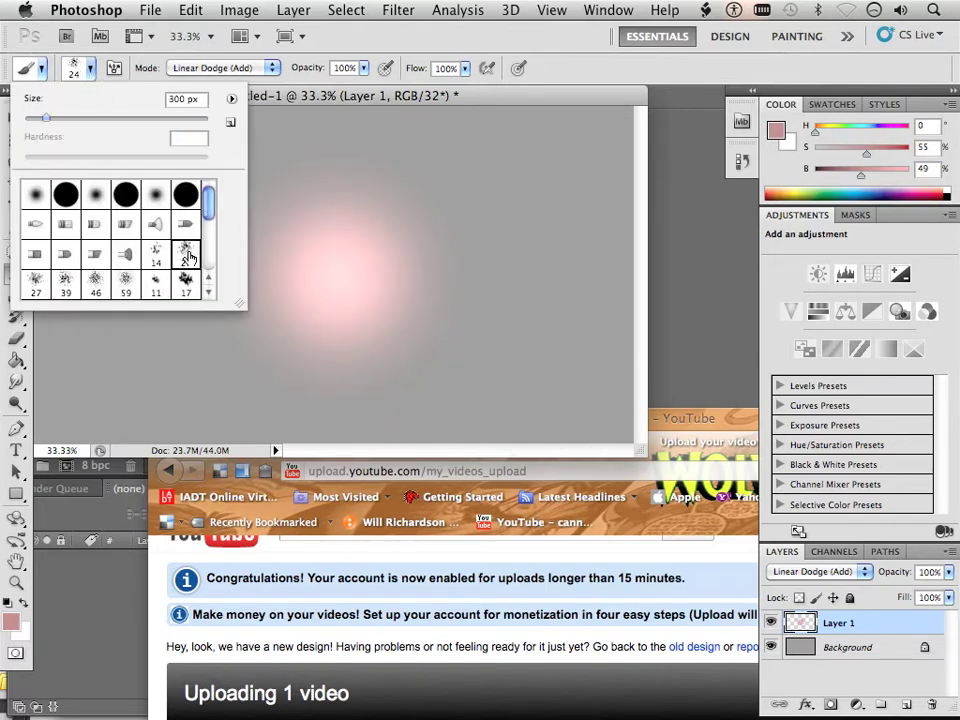
click(370, 243)
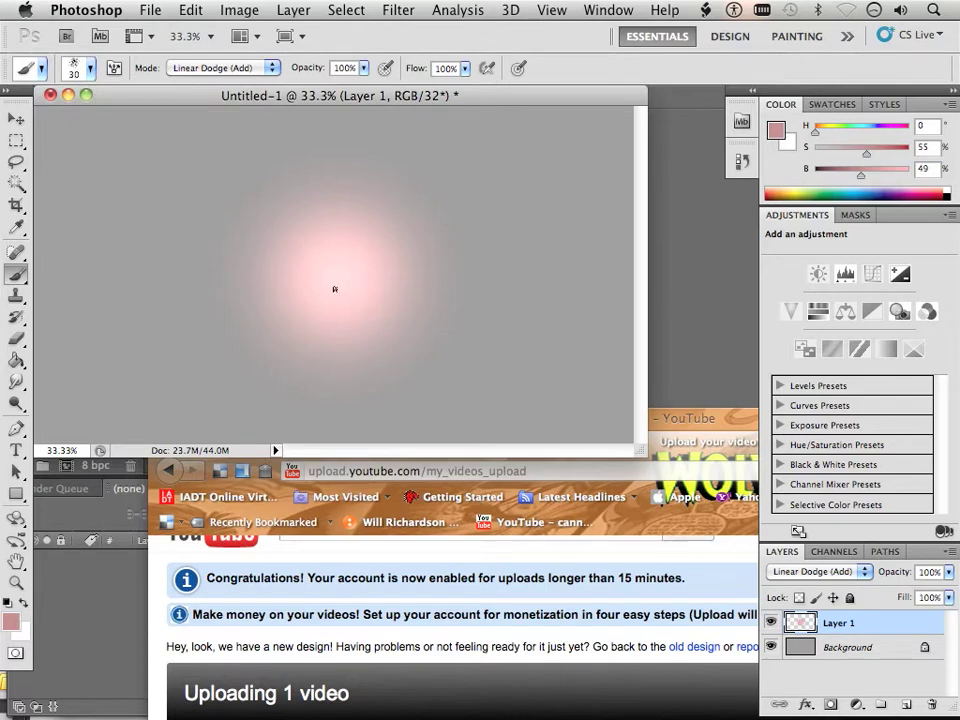
key(bracketright)
key(bracketright)
key(bracketright)
key(bracketright)
key(bracketright)
key(bracketright)
click(338, 270)
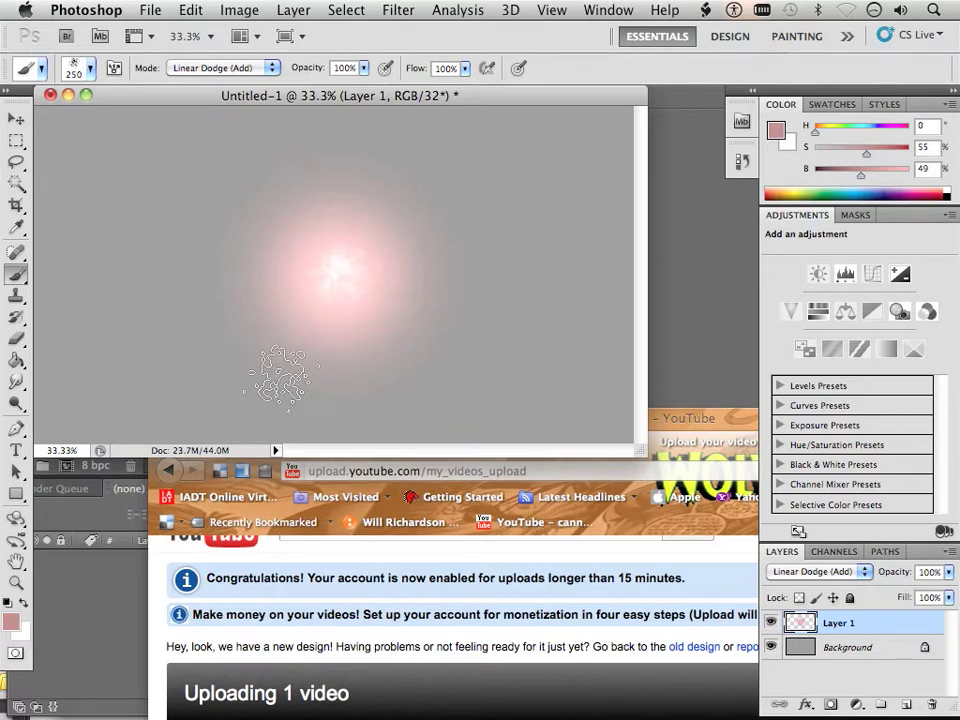
key(bracketright)
key(bracketright)
click(332, 285)
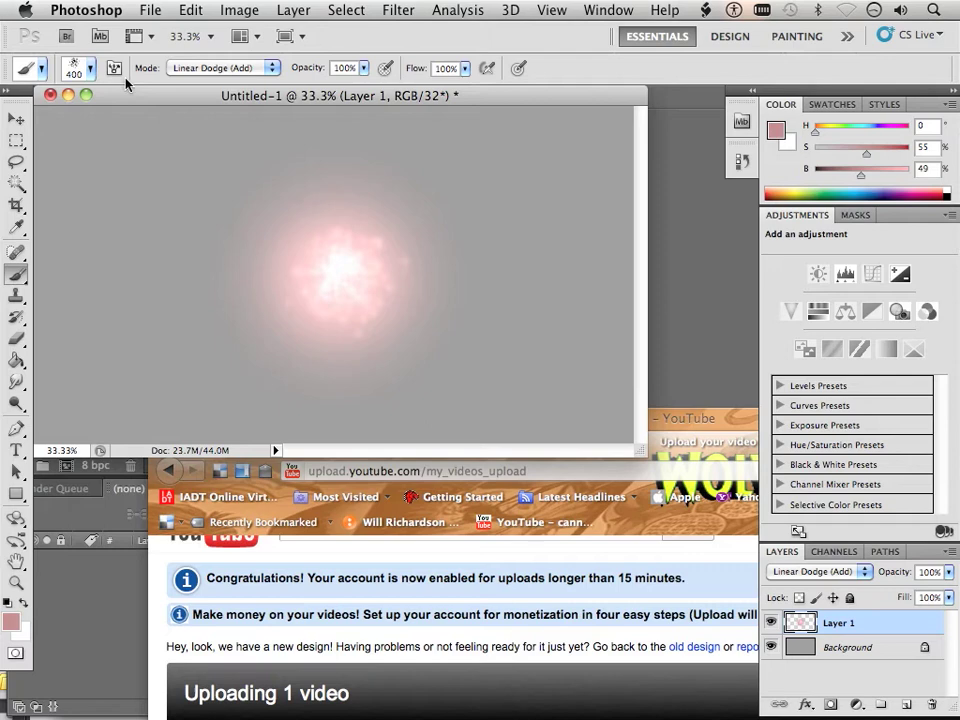
Switch to the 0%-hardness soft round brush at 700 px and brighten the glow's centre.
click(89, 70)
click(155, 194)
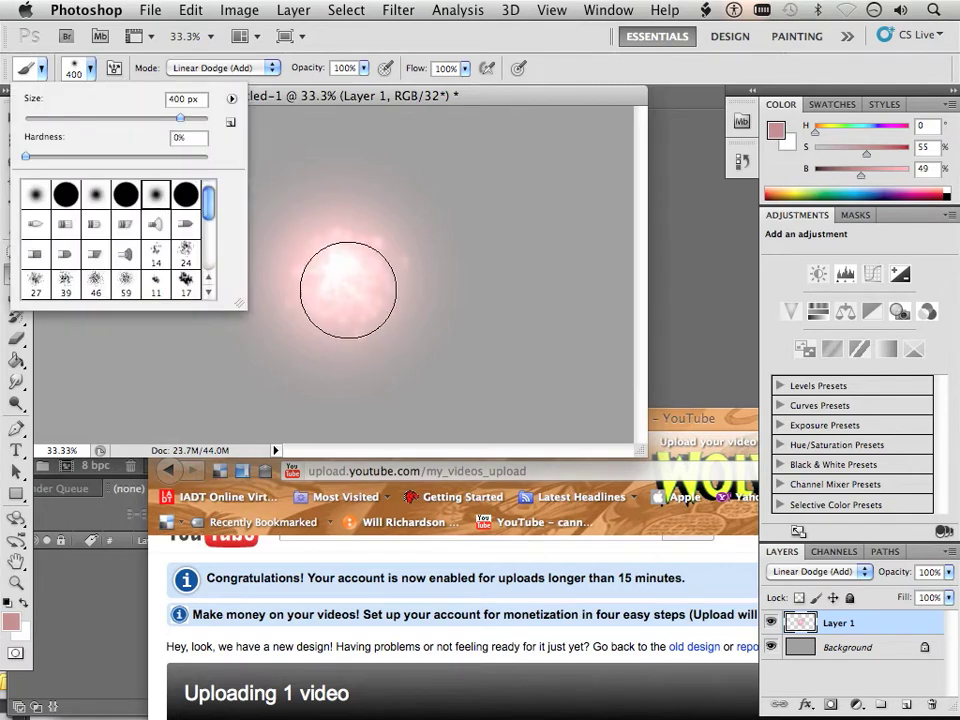
click(375, 97)
key(bracketright)
key(bracketright)
key(bracketright)
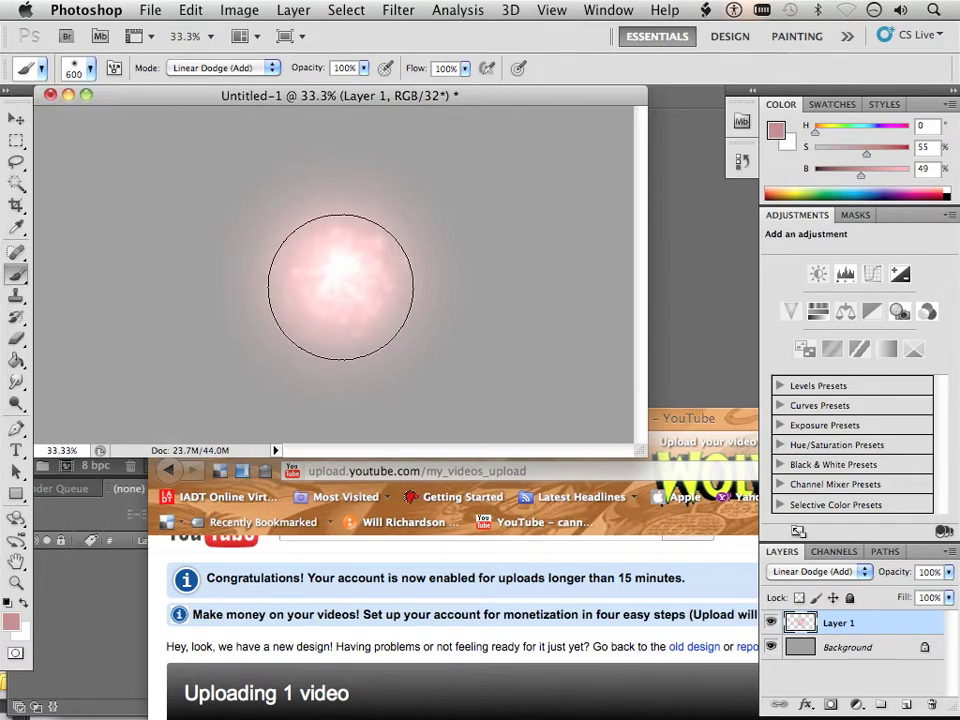
click(341, 284)
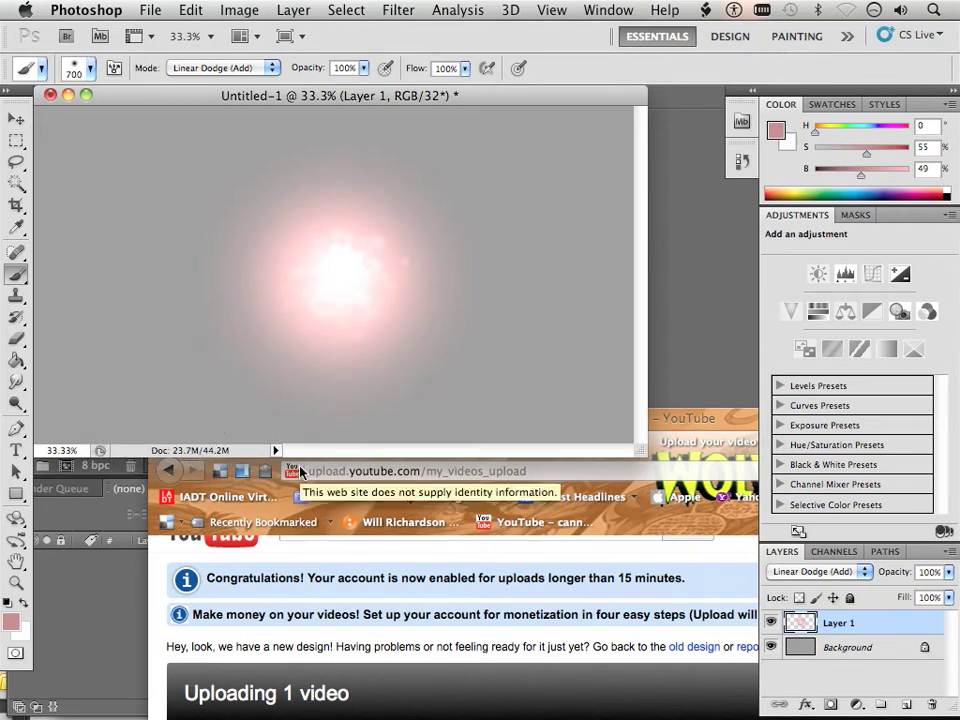
Add Layer 2, hide Layer 1, and set the foreground colour to cyan (hue 185).
click(907, 705)
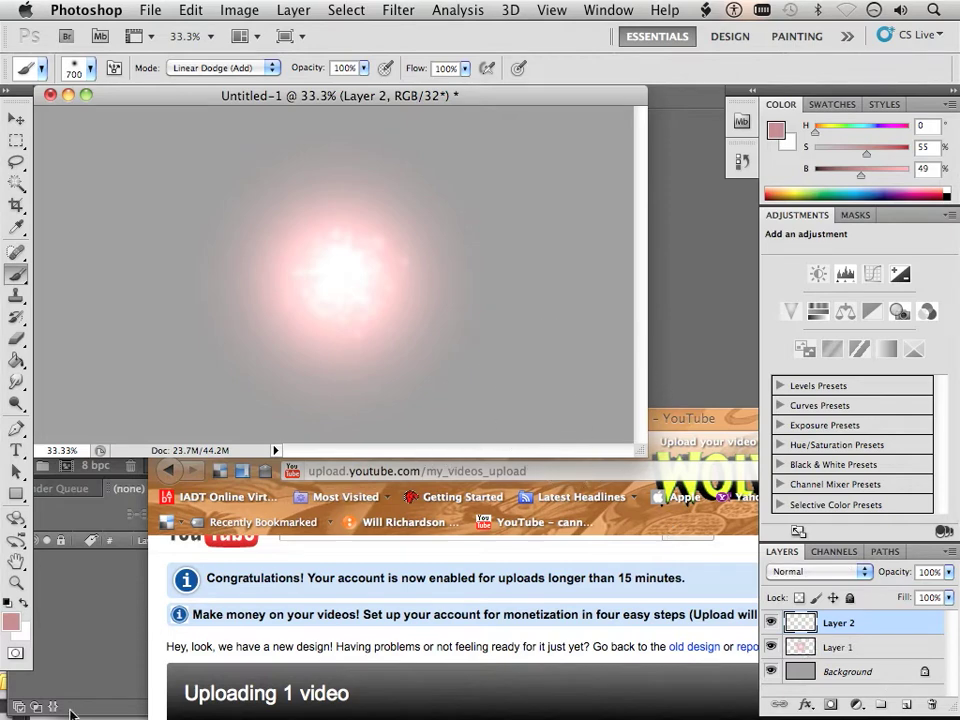
click(771, 647)
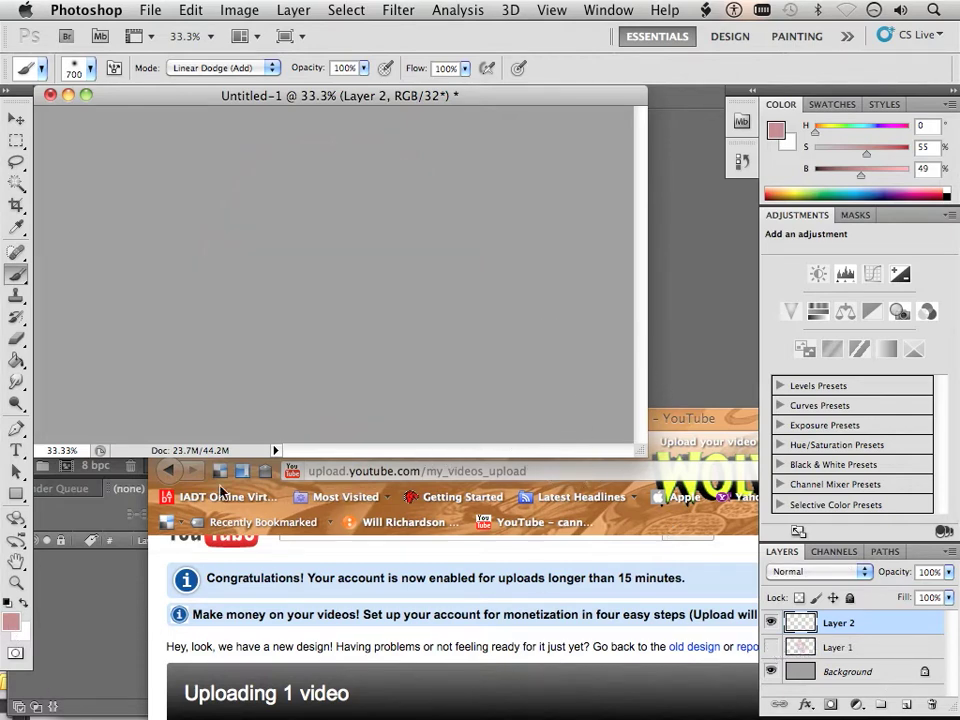
click(13, 621)
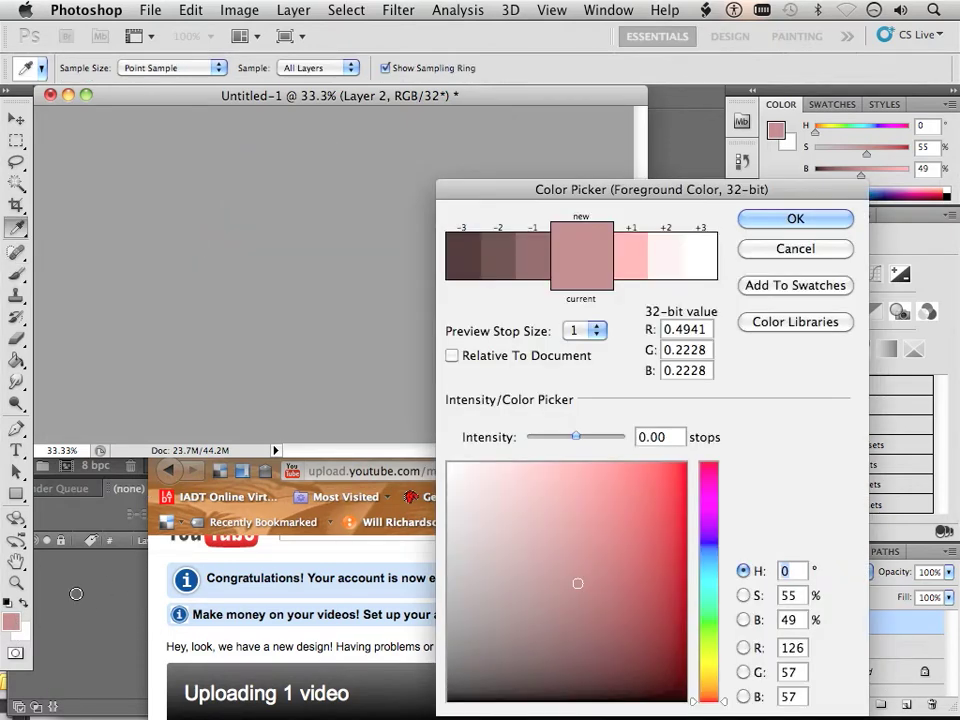
click(710, 582)
text(185)
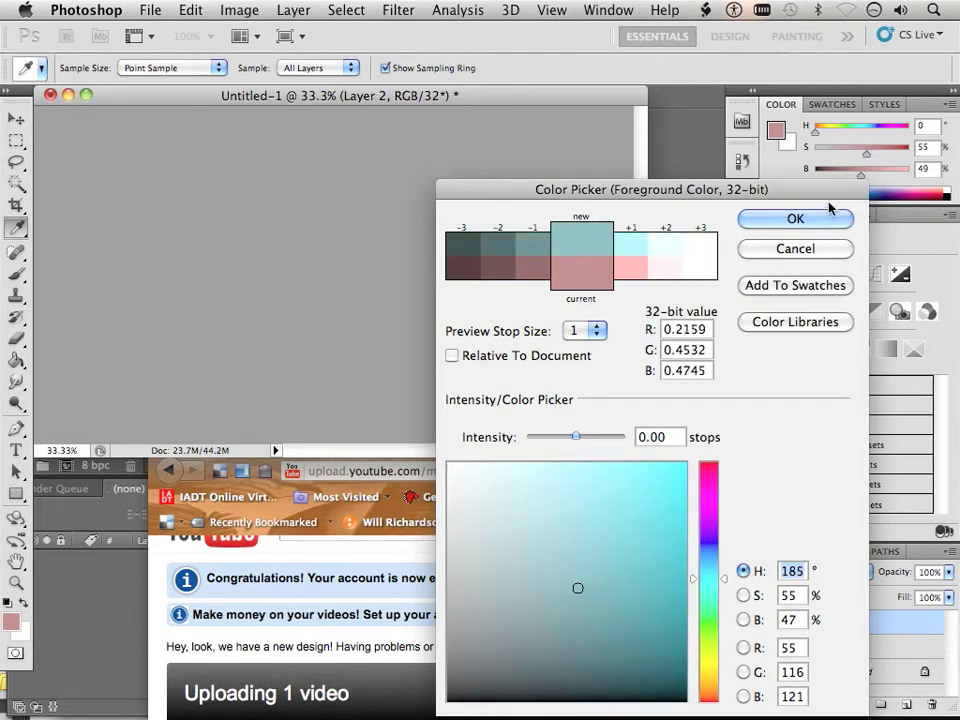
click(814, 218)
Build a bright cyan-white glow at canvas centre with repeated dabs, shrinking the brush to 250 px.
key(b)
click(334, 285)
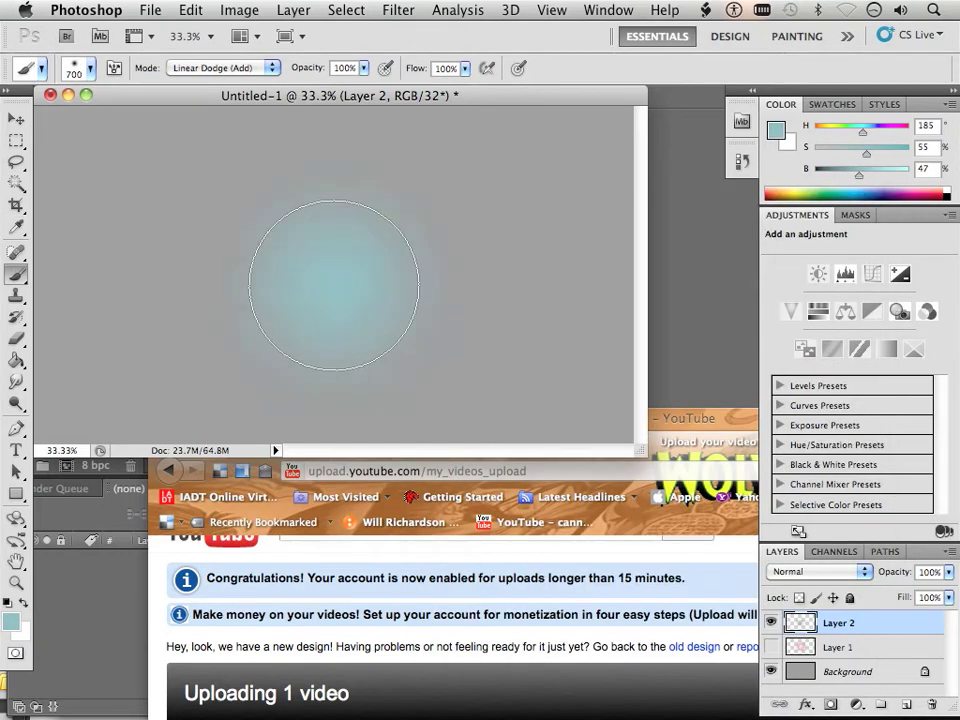
key(bracketleft)
key(bracketleft)
click(334, 285)
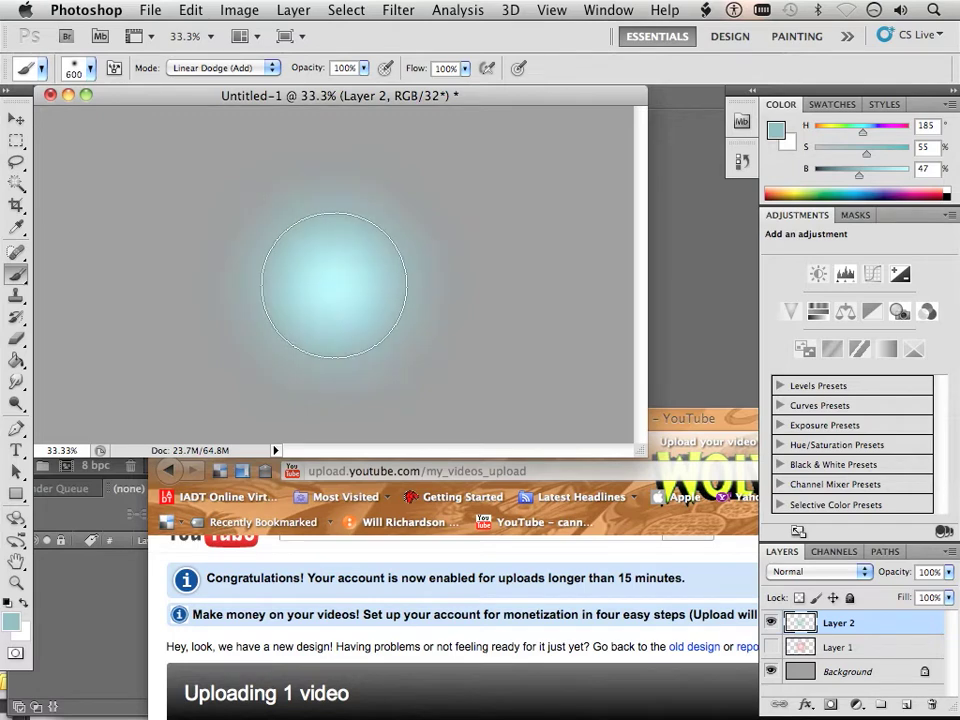
key(bracketleft)
click(334, 285)
click(334, 285)
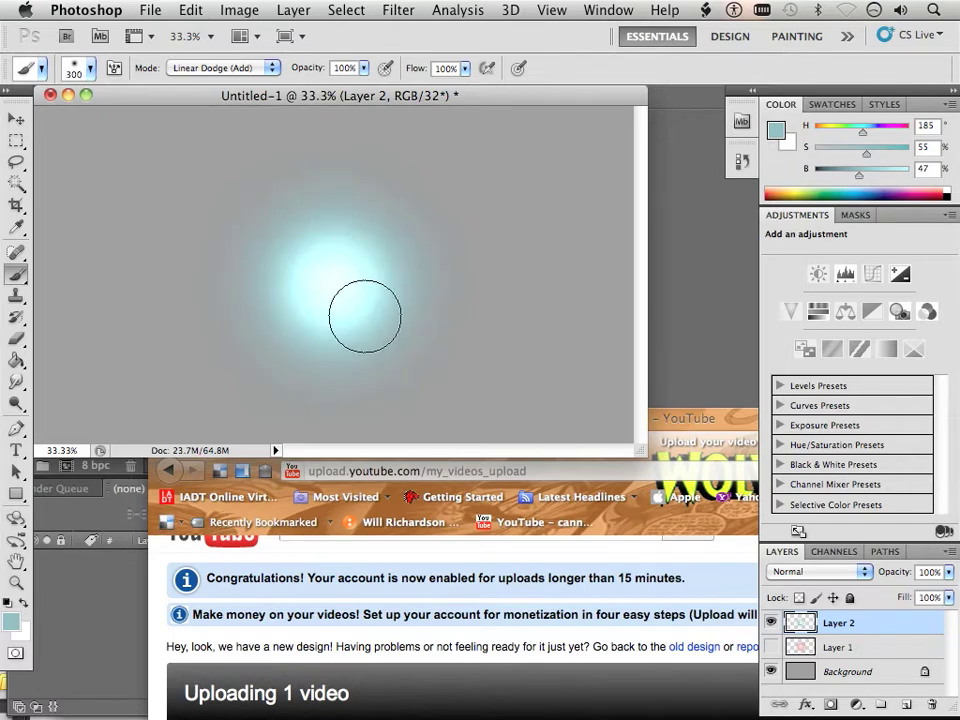
key(bracketleft)
key(bracketleft)
click(334, 284)
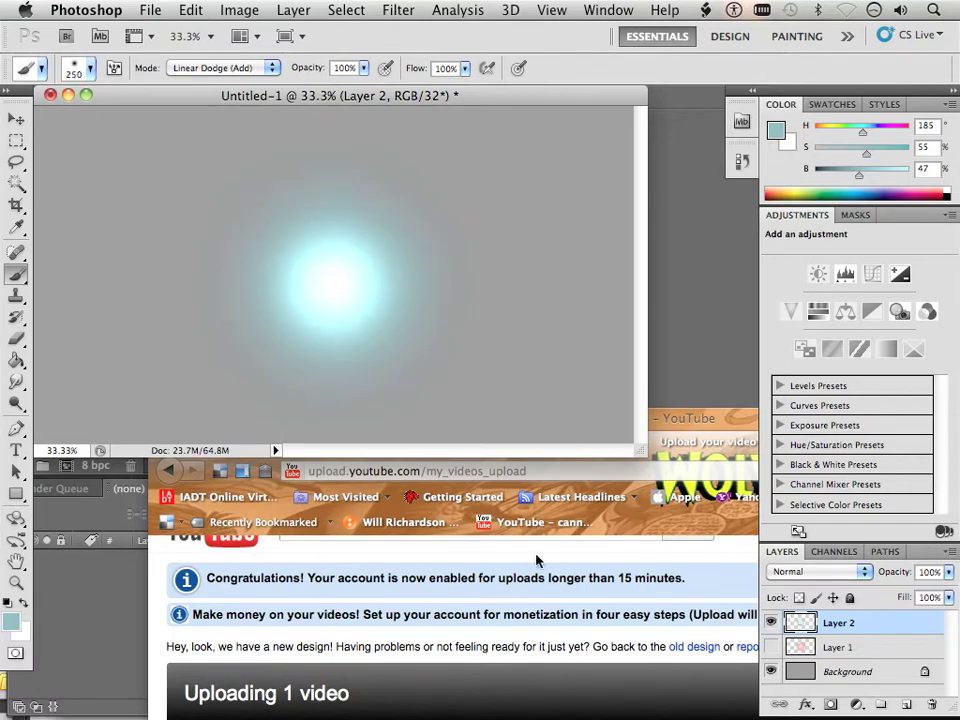
click(330, 284)
Add Layer 3, hide Layer 2, and set the foreground to blue-purple (H 233, S 48, B 48).
click(904, 705)
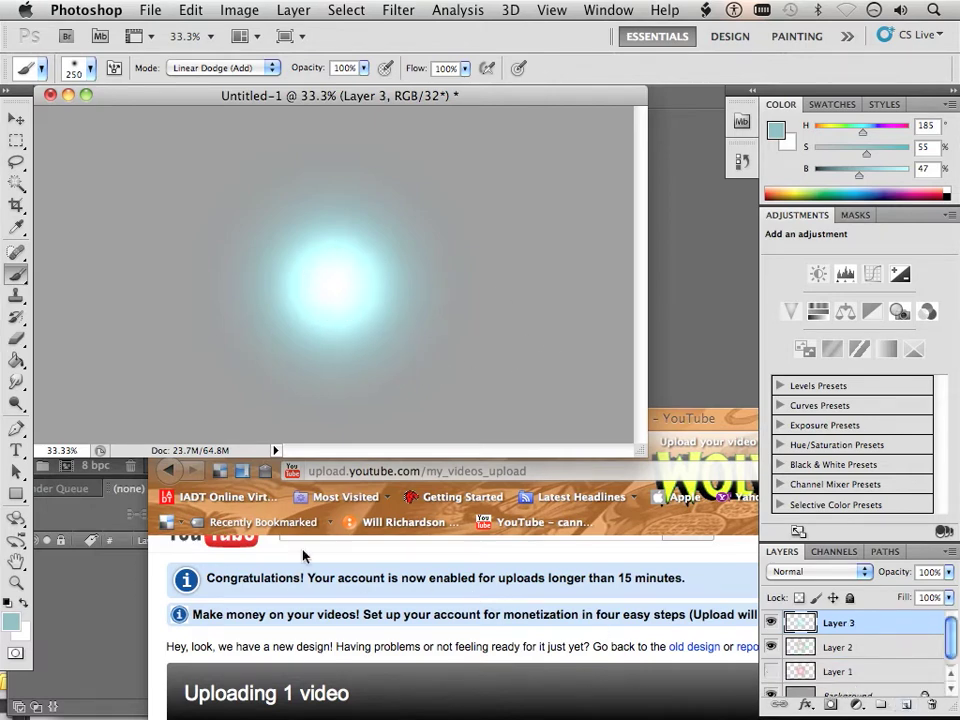
click(770, 647)
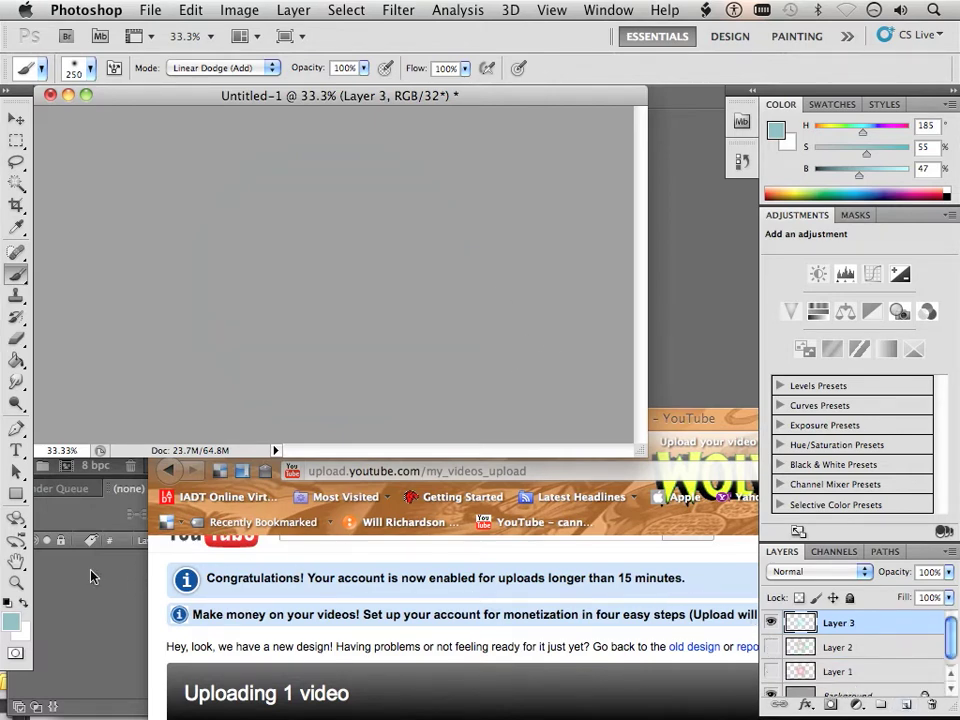
click(12, 620)
click(710, 548)
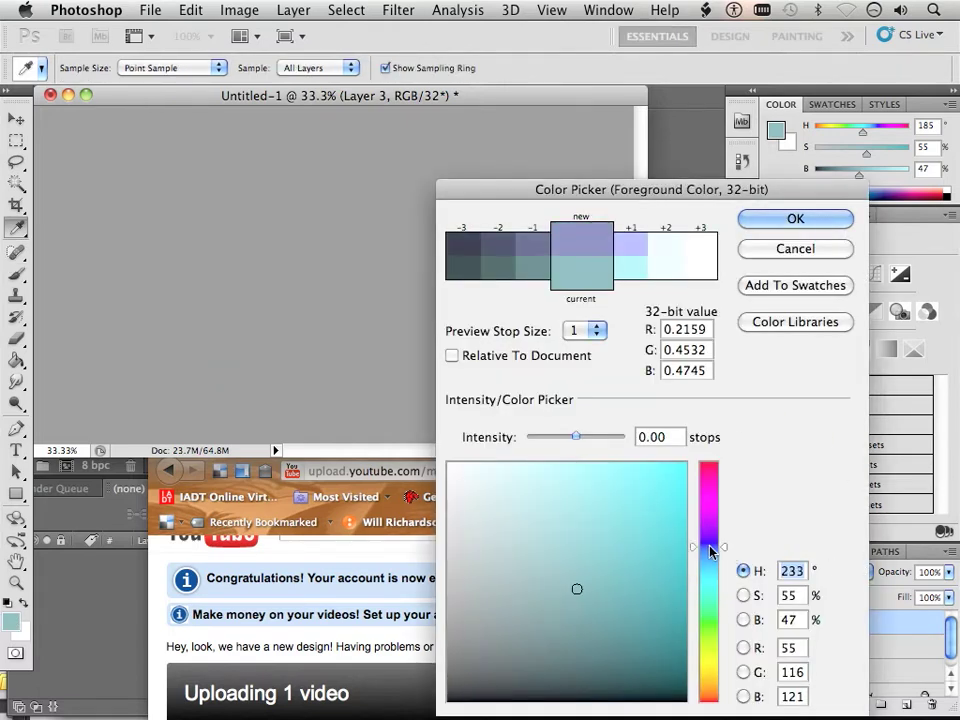
drag(583, 564, 563, 586)
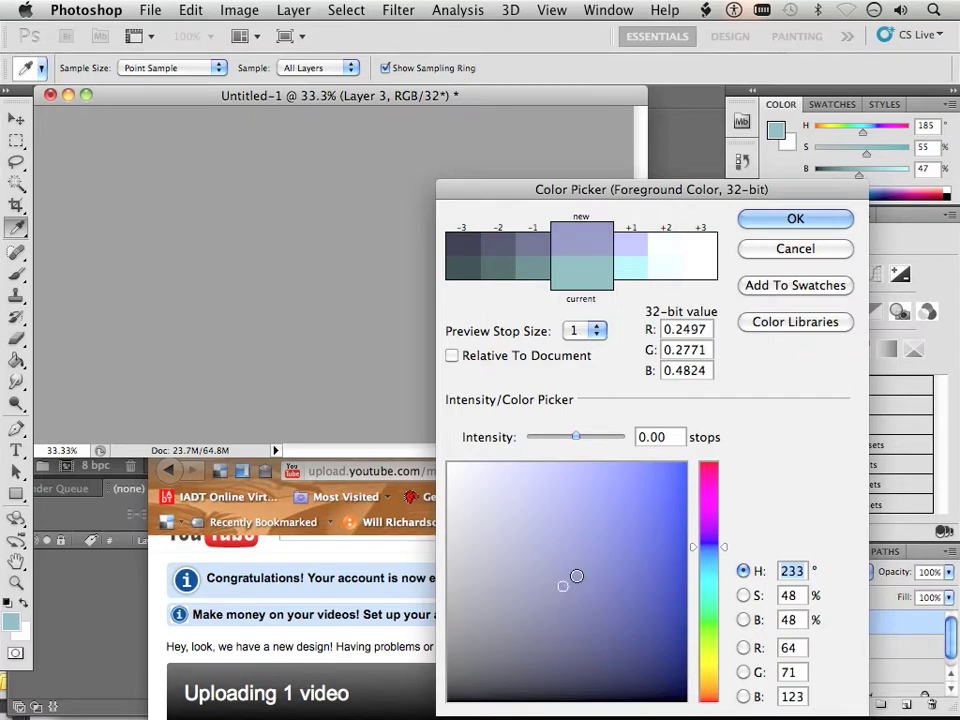
click(795, 219)
Dab purple at the centre, then paint a speckled glow with the textured 59 px brush at 250 px.
key(b)
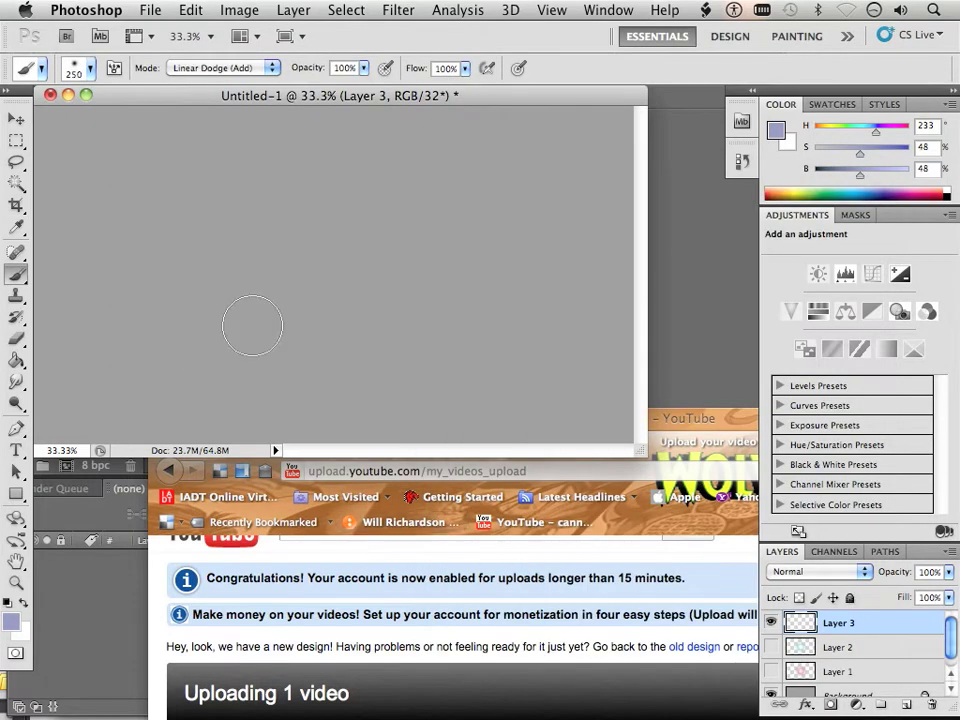
key(bracketright)
key(bracketright)
key(bracketright)
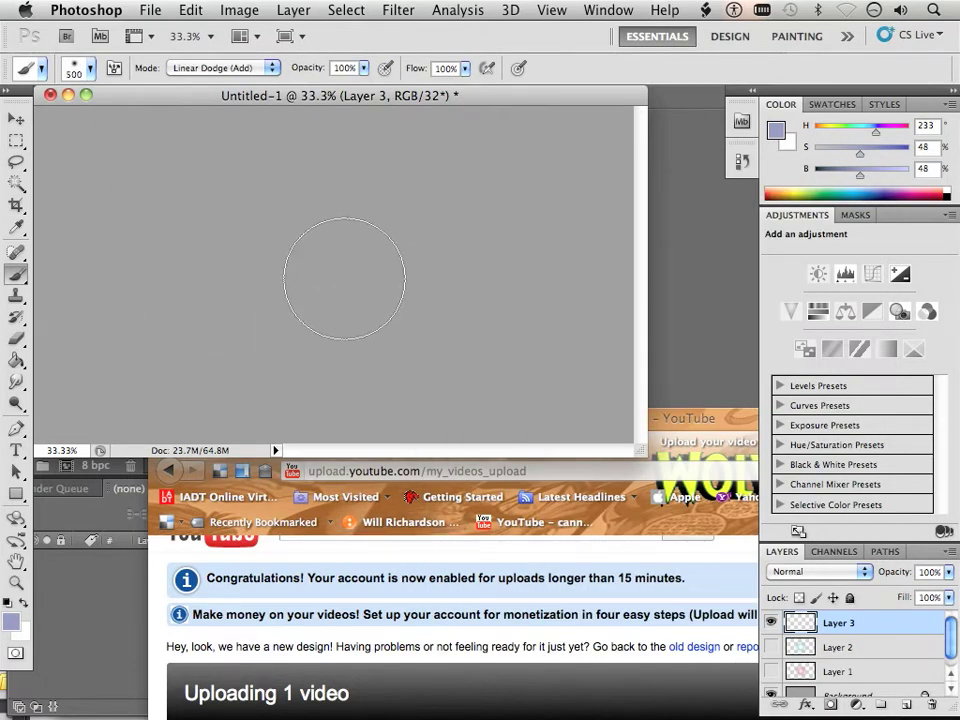
click(344, 278)
key(bracketright)
click(90, 68)
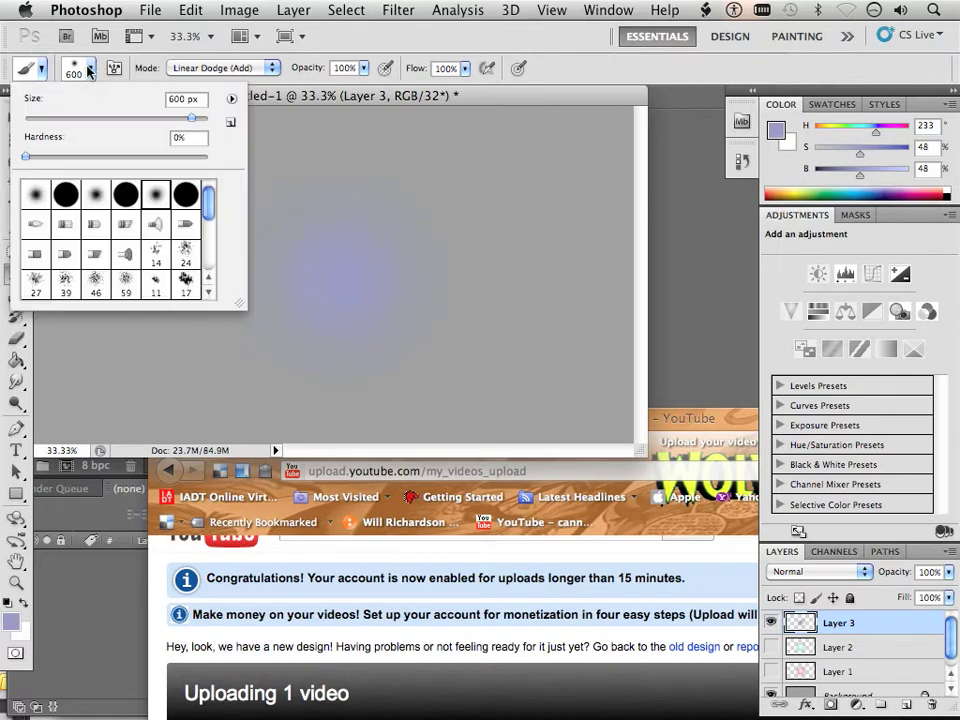
click(126, 284)
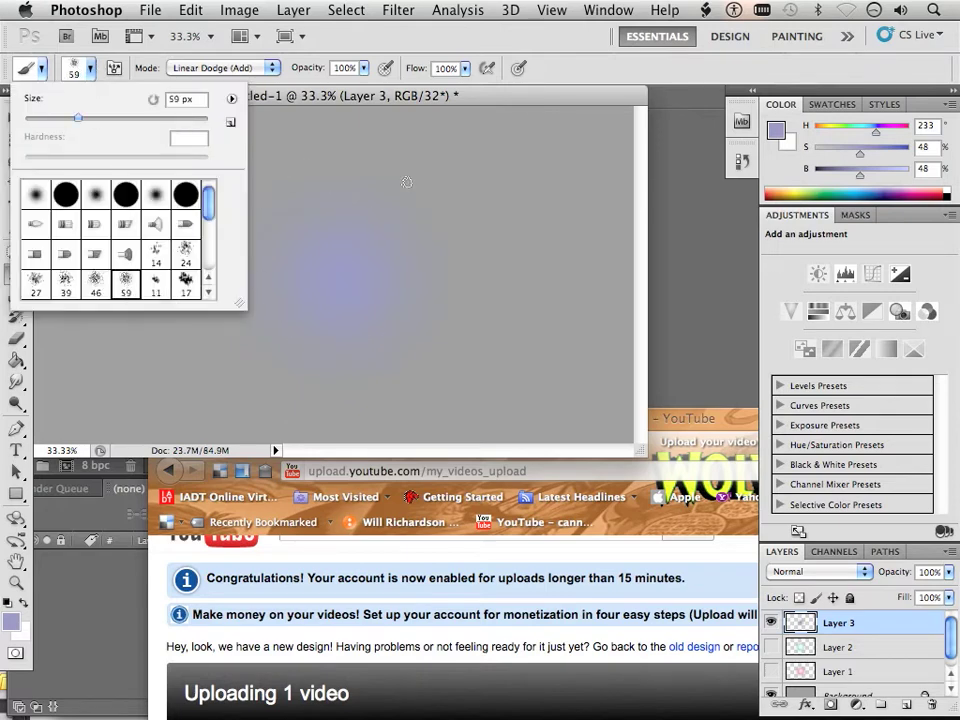
click(390, 104)
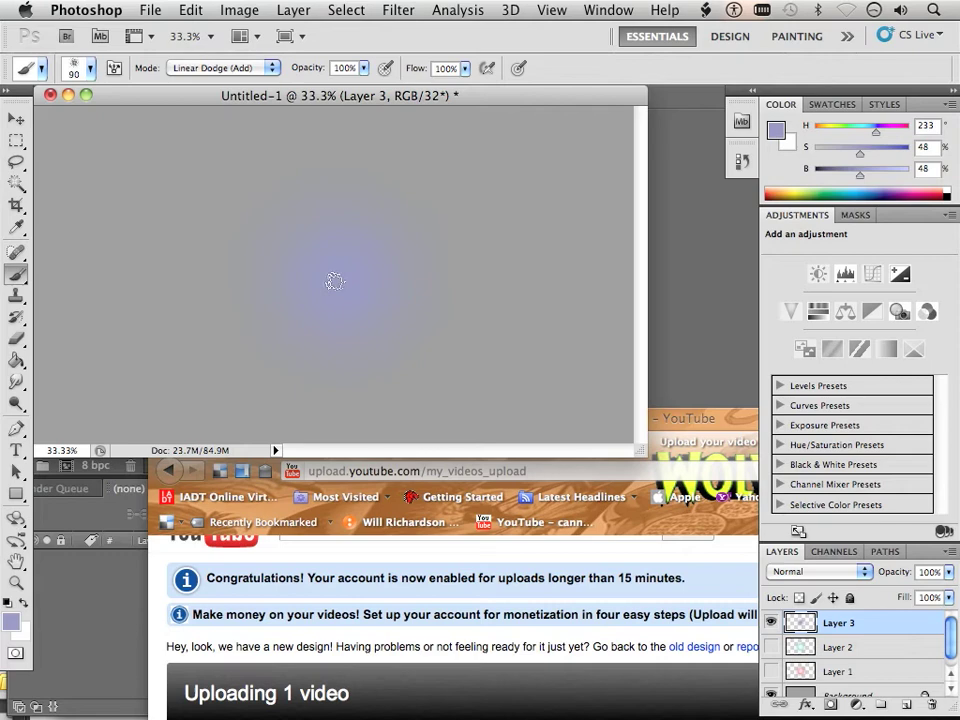
key(bracketright)
key(bracketright)
key(bracketright)
key(bracketright)
key(bracketright)
key(bracketright)
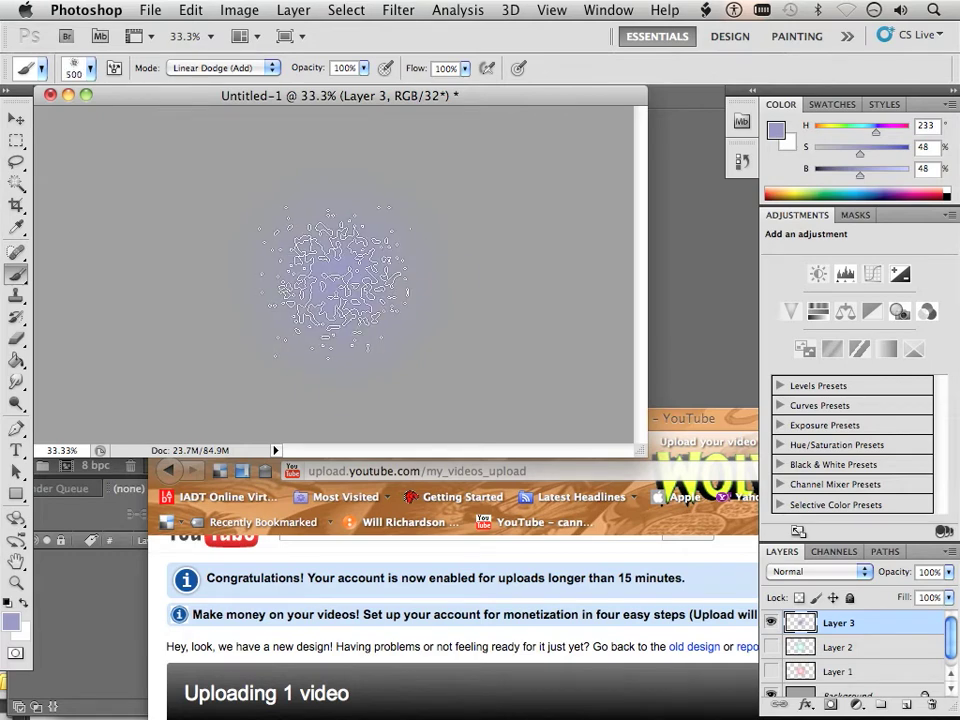
key(bracketleft)
key(bracketleft)
key(bracketleft)
drag(340, 273, 336, 272)
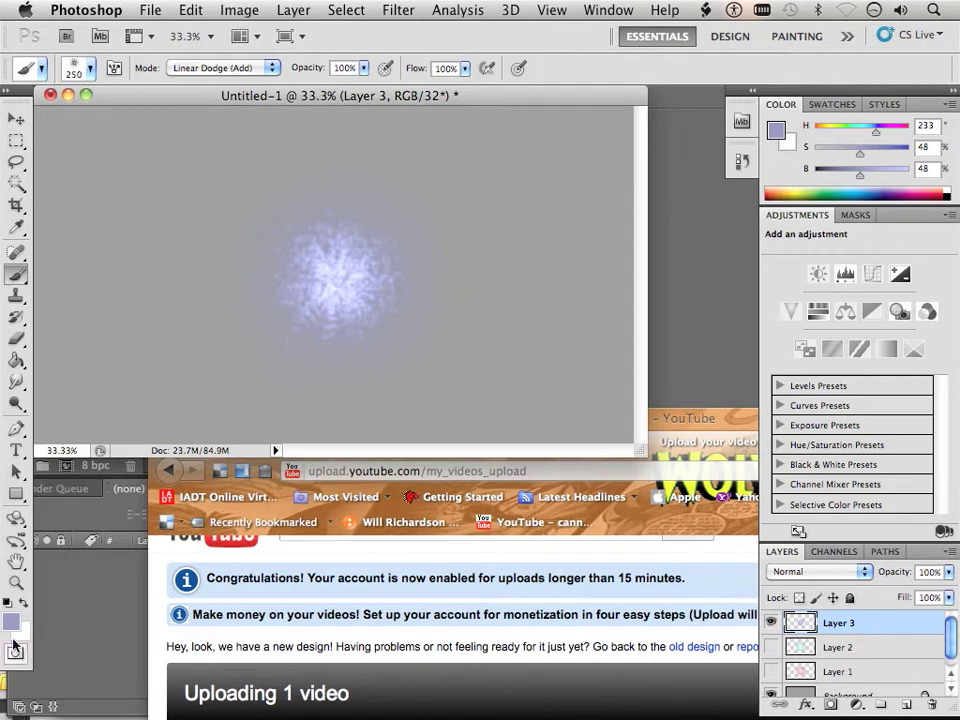
Build a bright blue-white glow at centre using the soft round brush at 700 px.
click(74, 64)
click(156, 194)
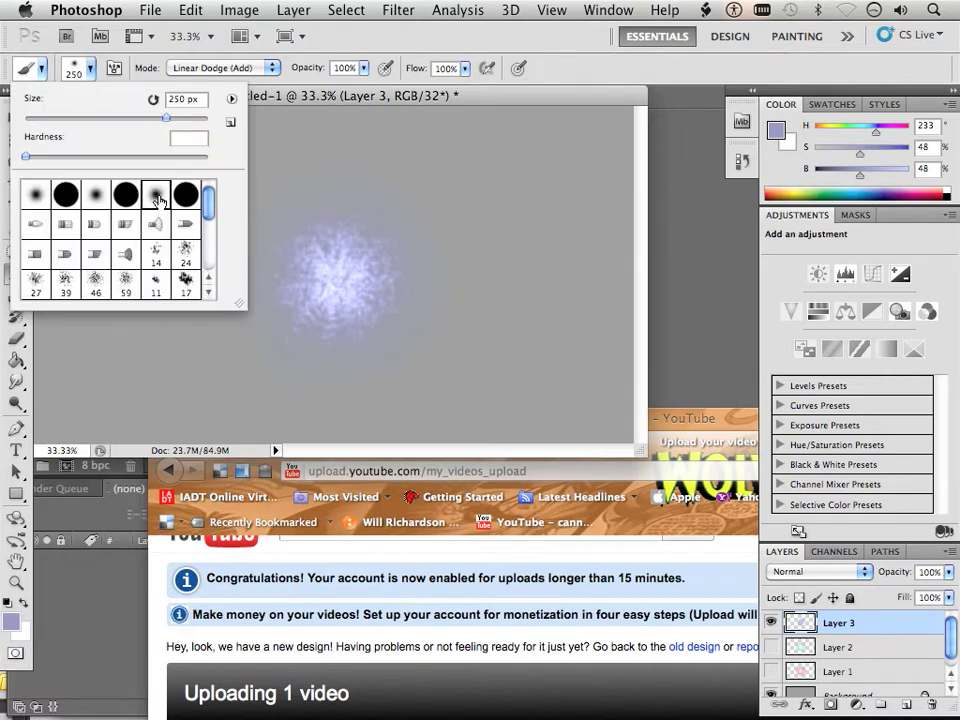
click(280, 75)
key(bracketright)
key(bracketright)
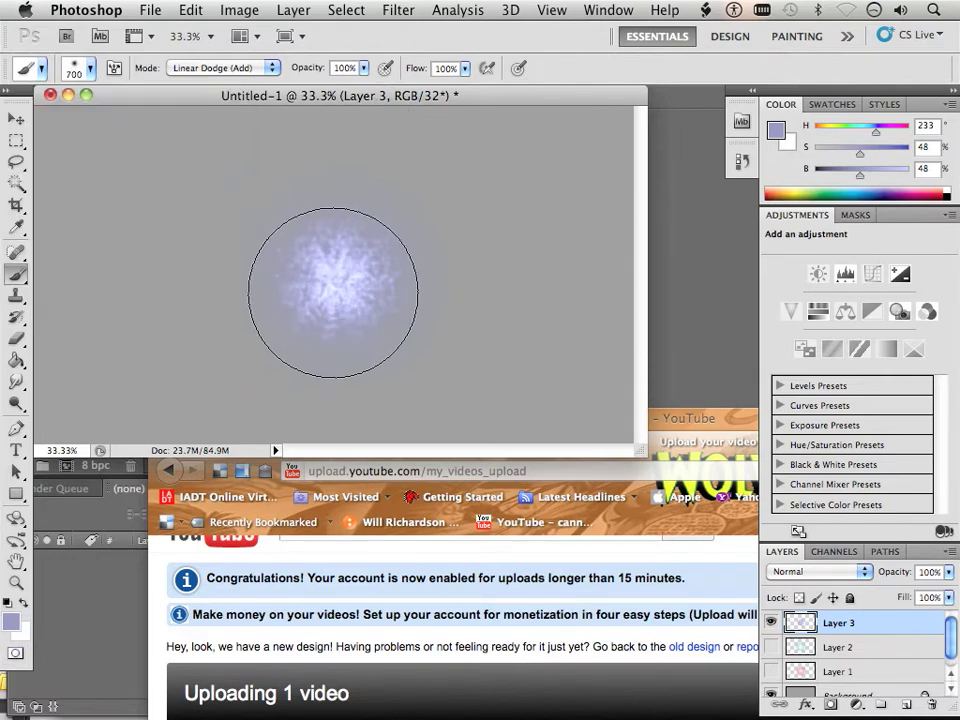
click(335, 285)
click(335, 285)
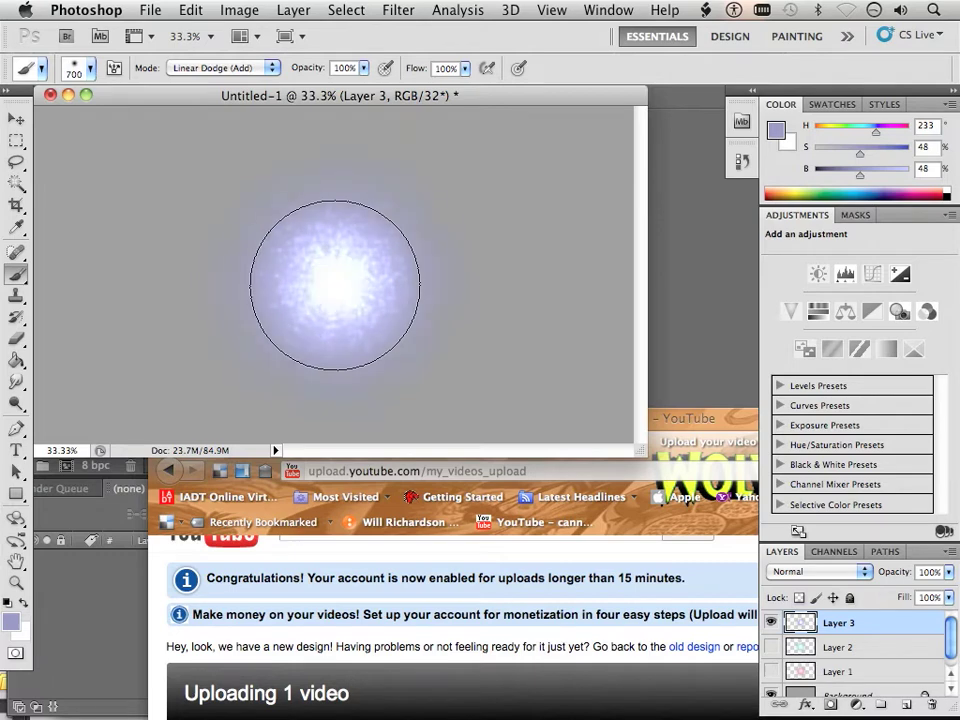
click(335, 285)
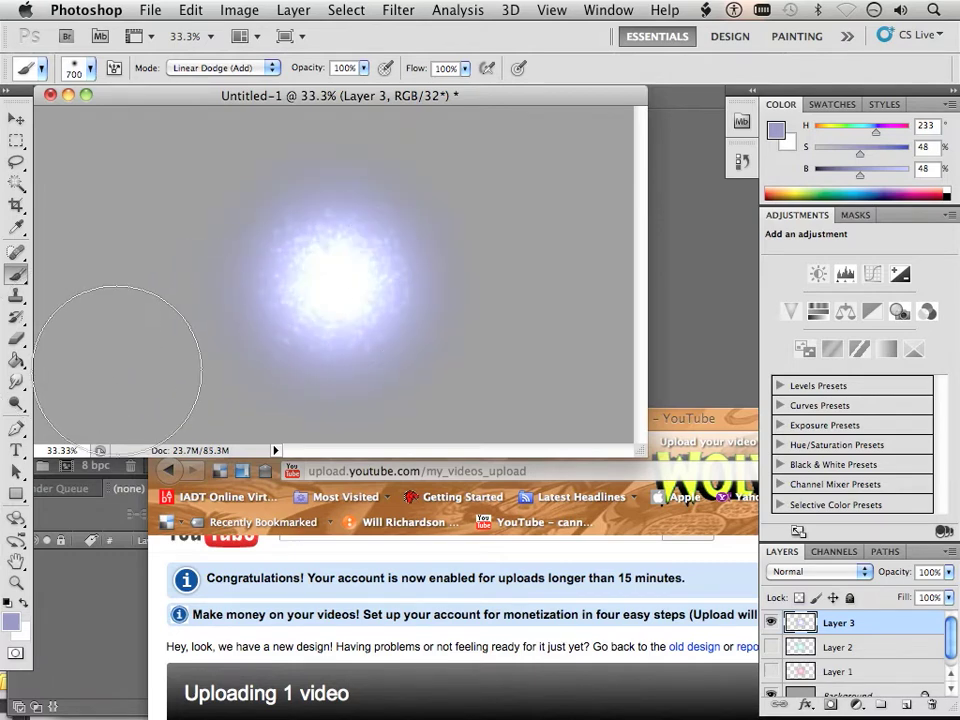
Spread the glow slightly right and set Layer 3 to Linear Dodge (Add).
click(388, 296)
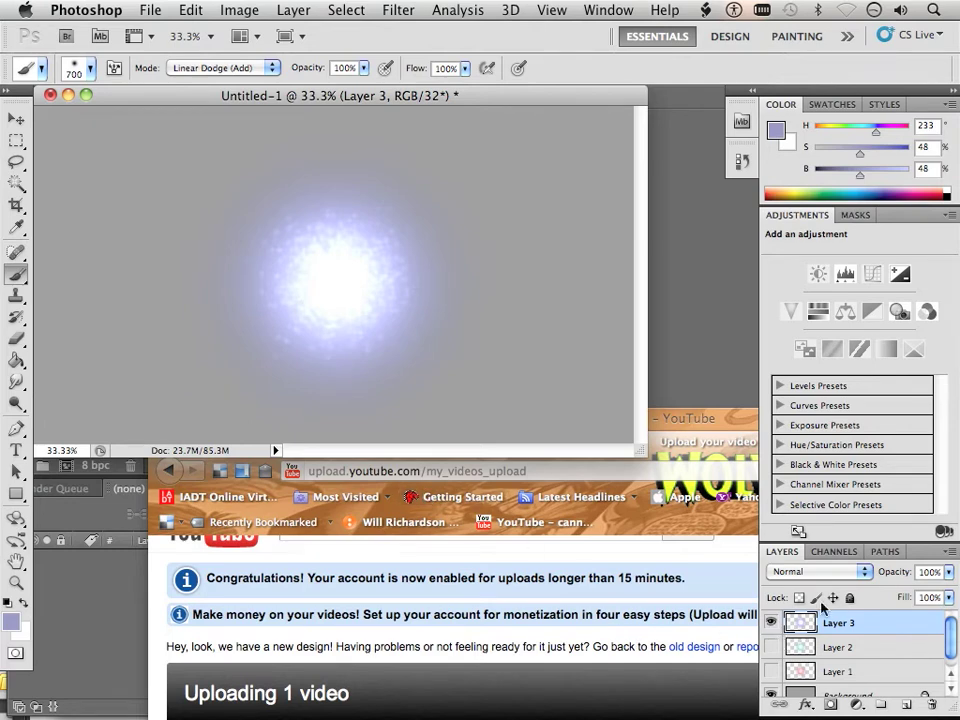
click(840, 575)
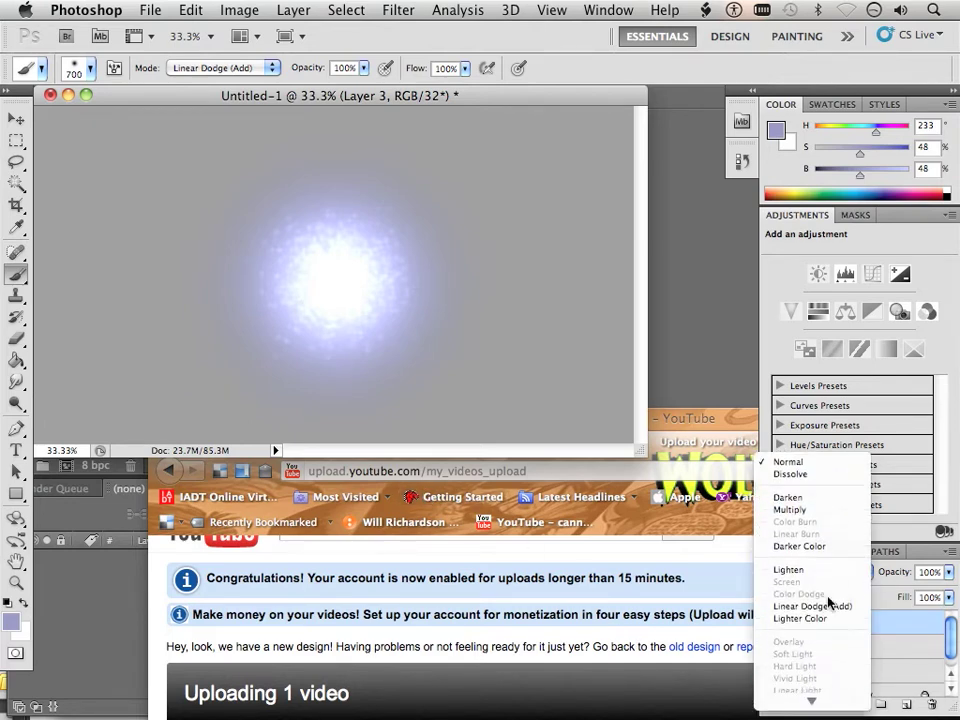
click(828, 607)
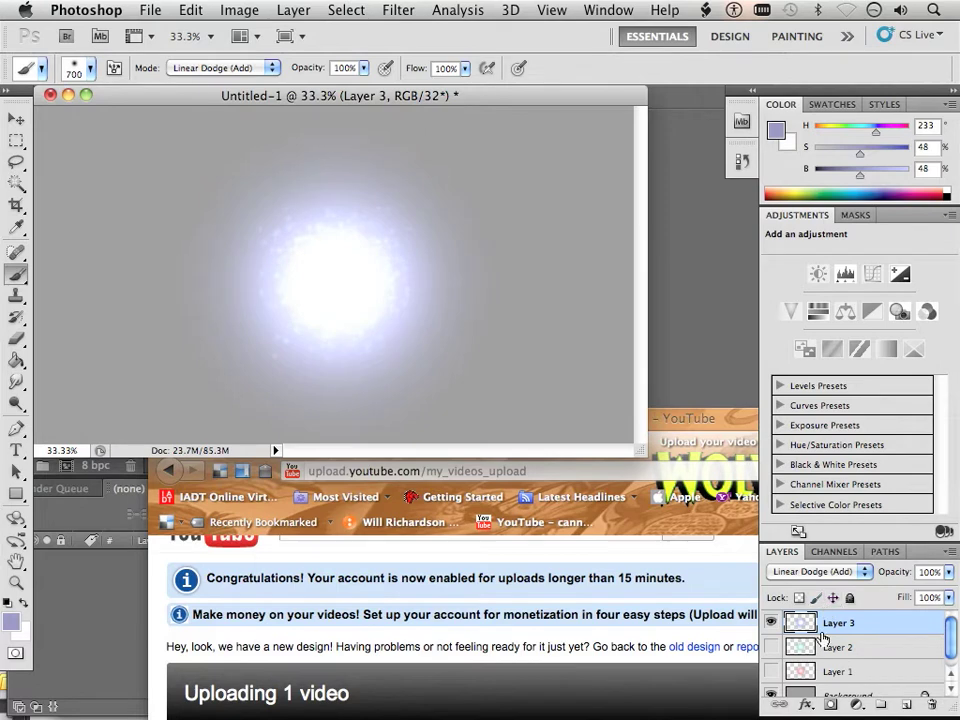
Set Layer 2's blend mode to Lighten, judging it with Layer 3 briefly hidden.
click(836, 650)
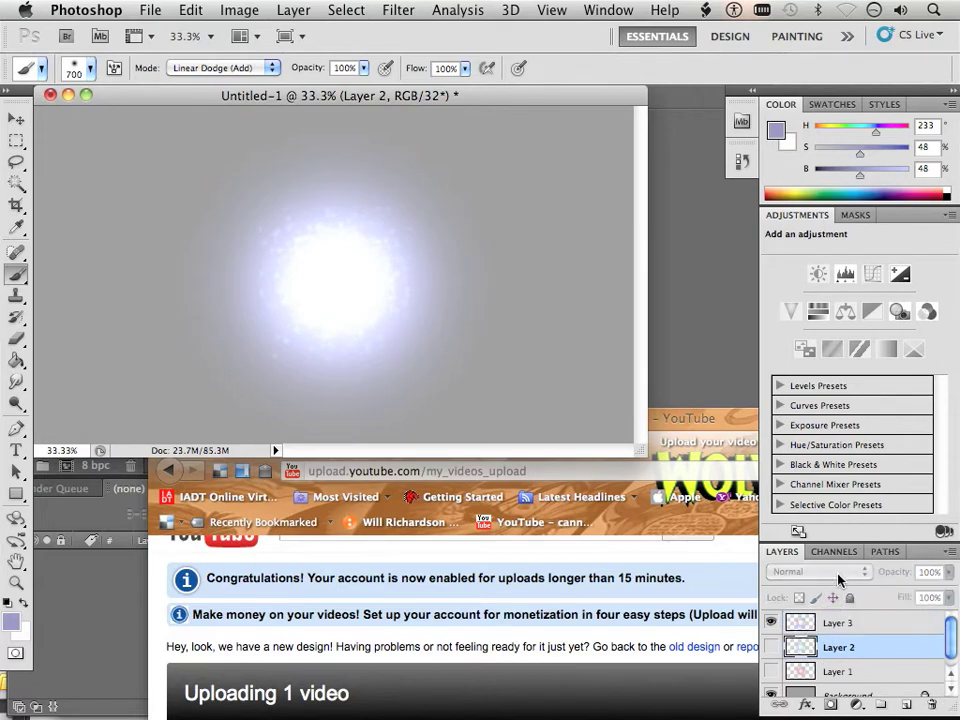
click(770, 622)
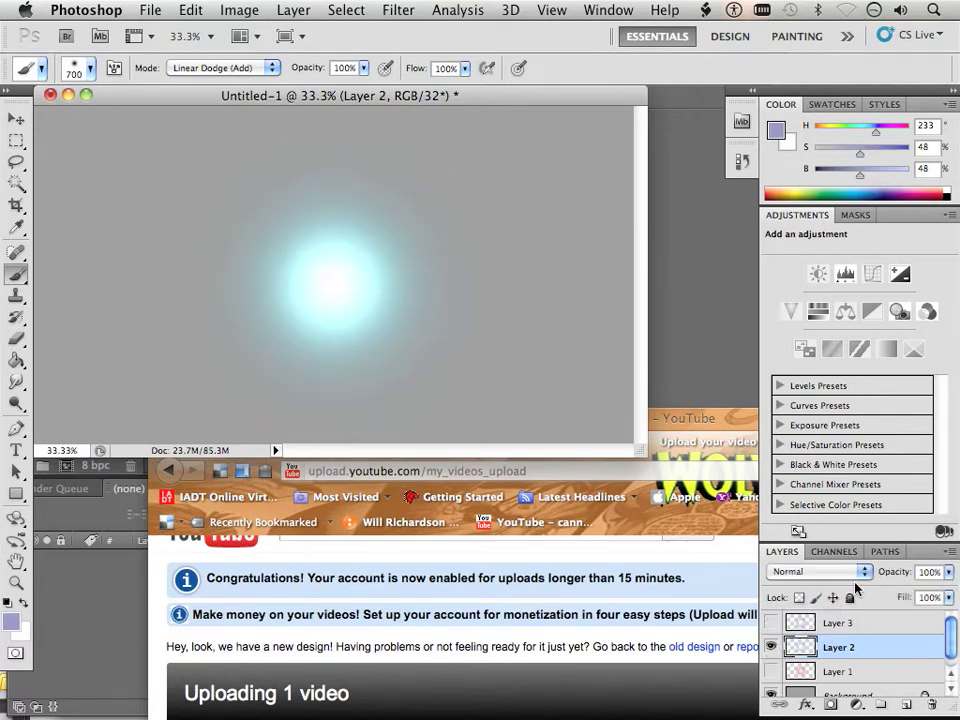
click(855, 576)
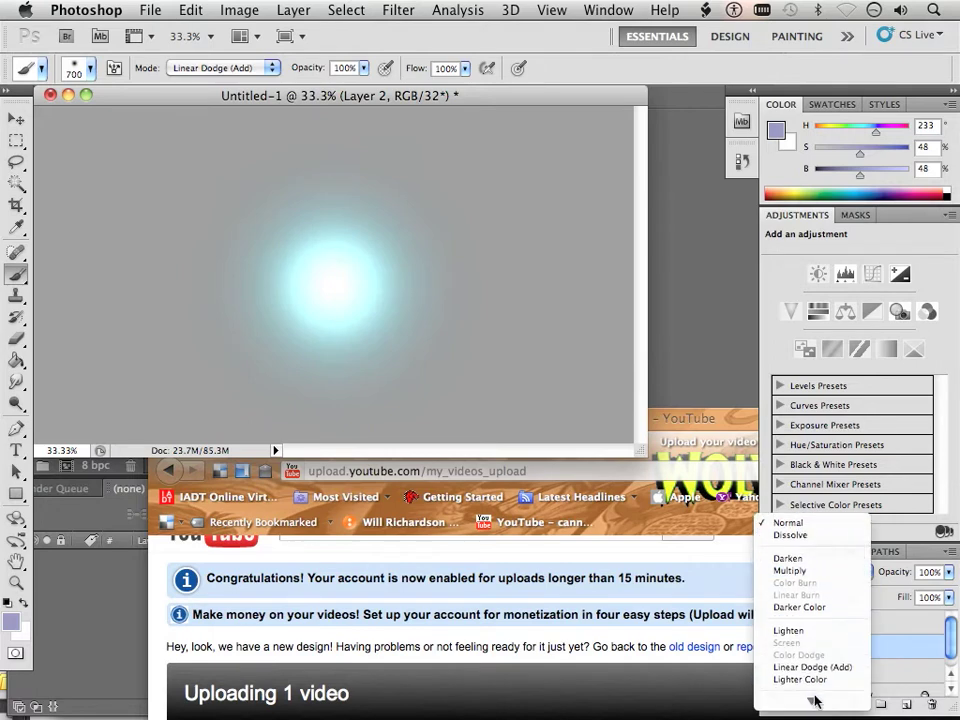
click(810, 572)
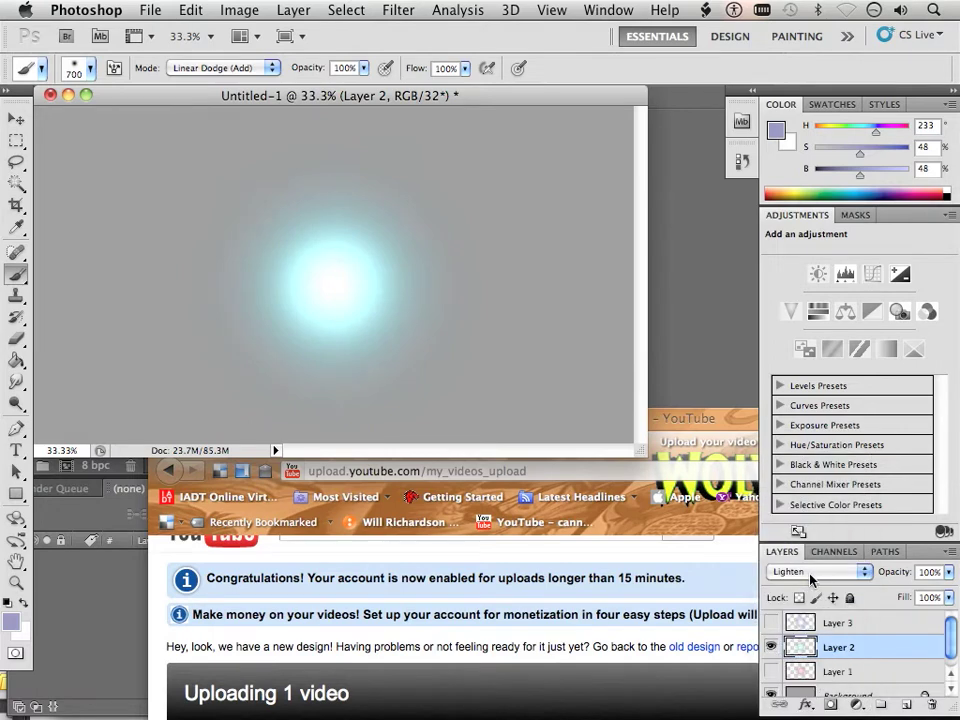
click(770, 622)
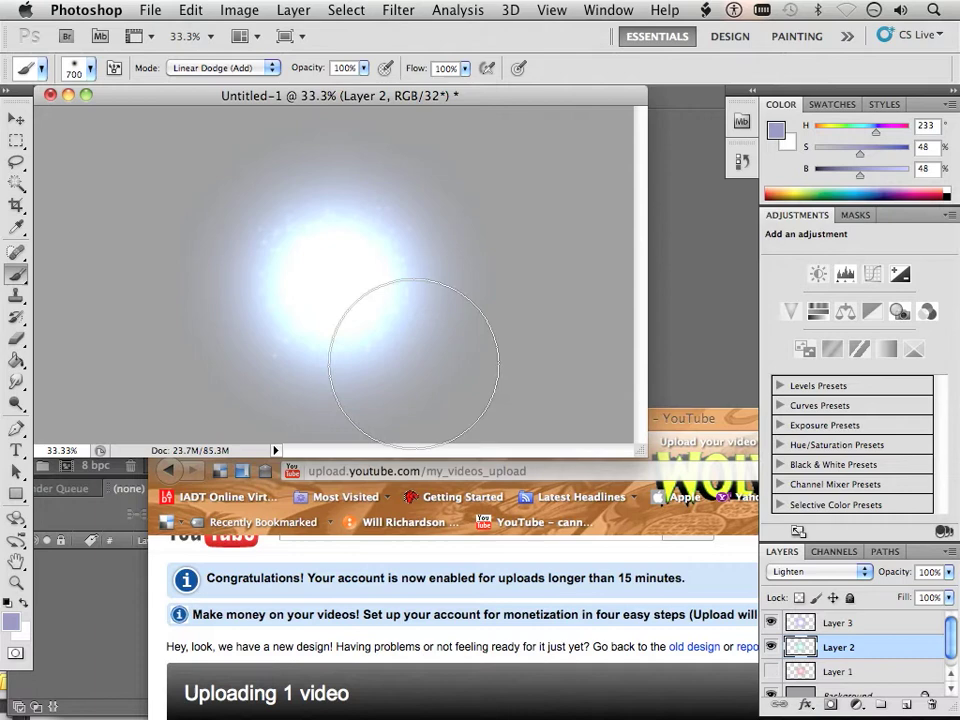
Save the image as Glow.psd in Sample comp, replacing the existing file.
click(150, 10)
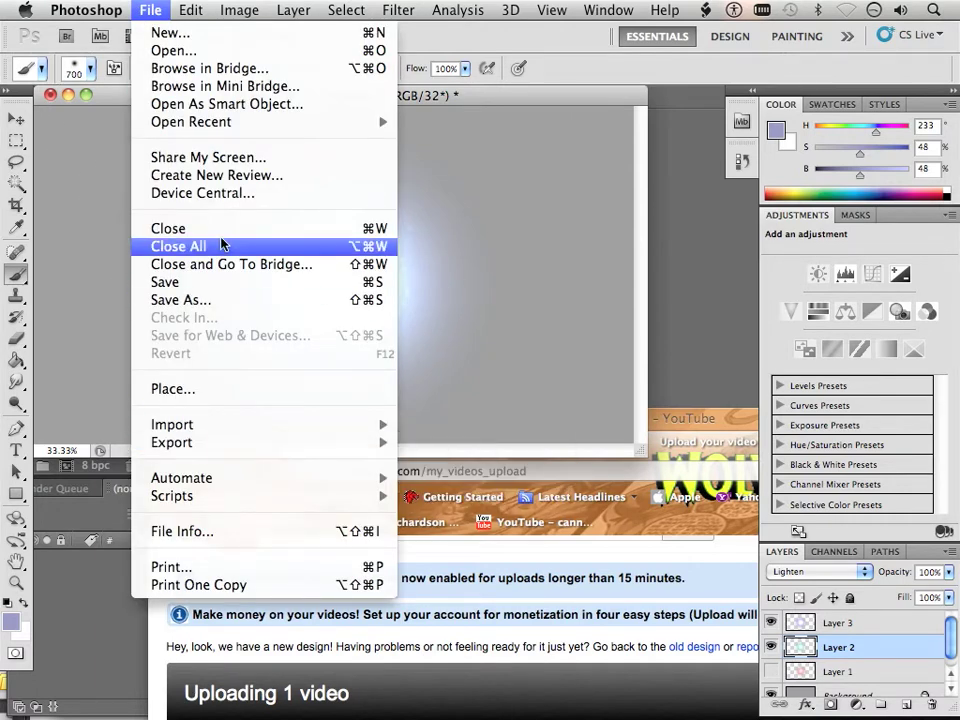
click(225, 302)
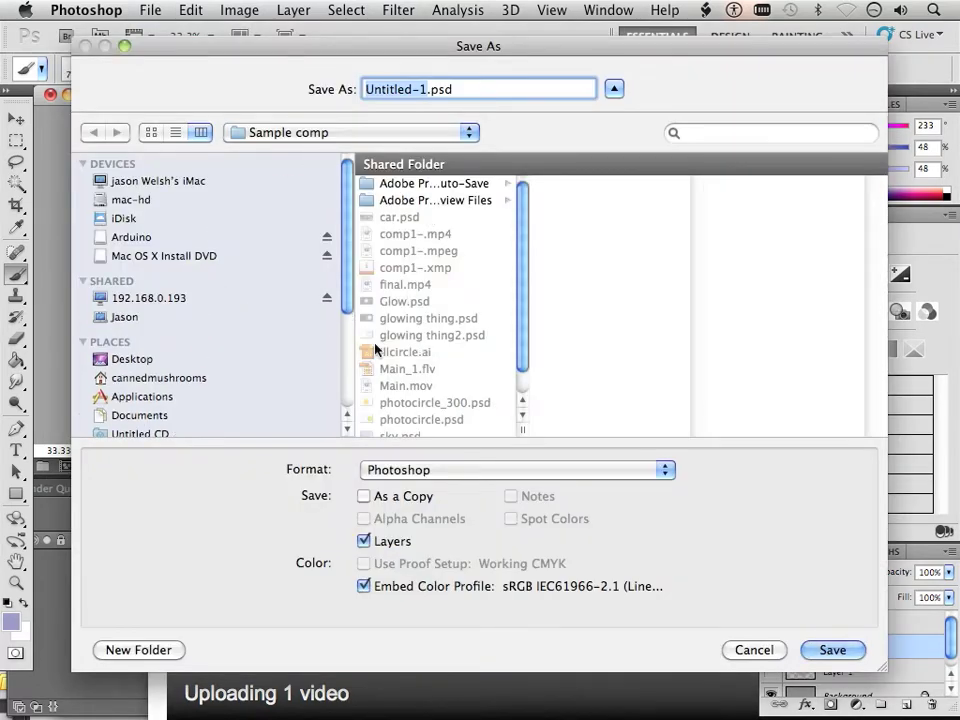
click(400, 301)
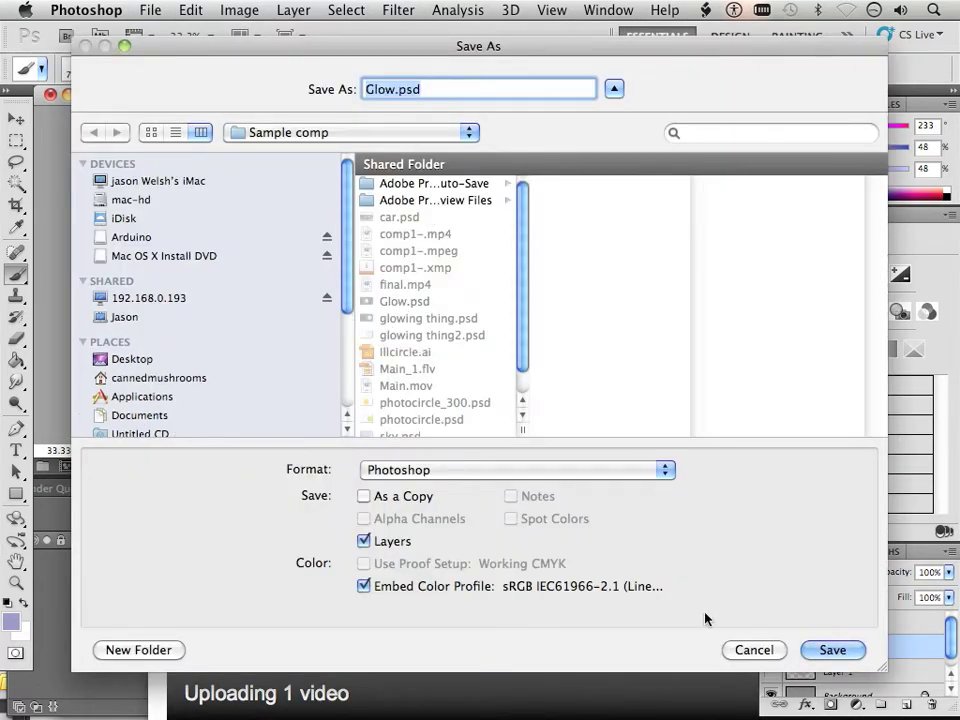
click(828, 649)
click(585, 172)
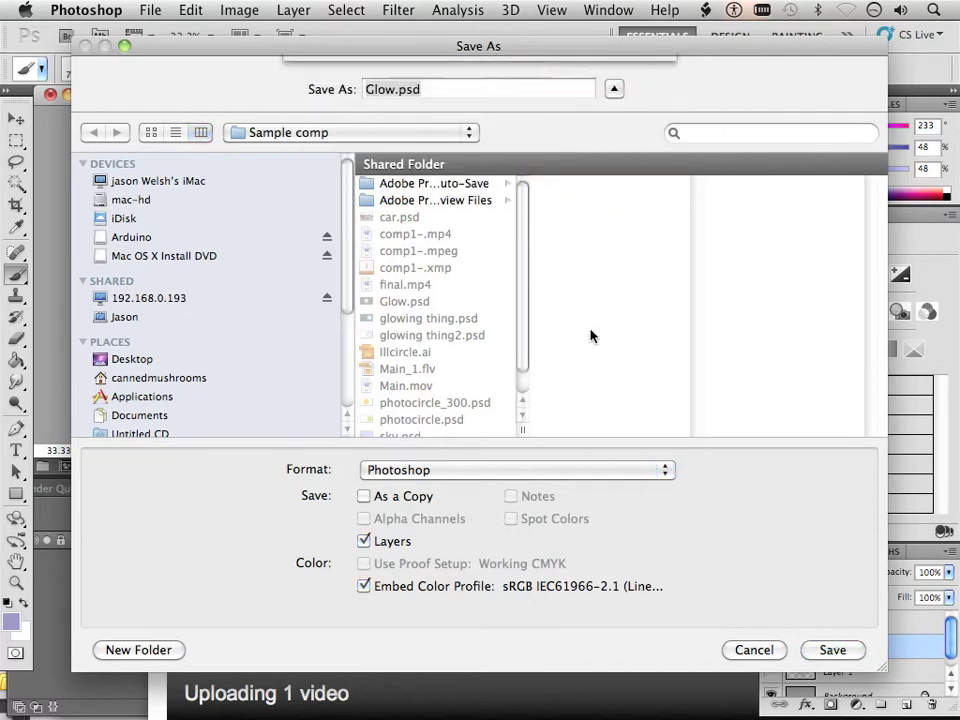
key(Return)
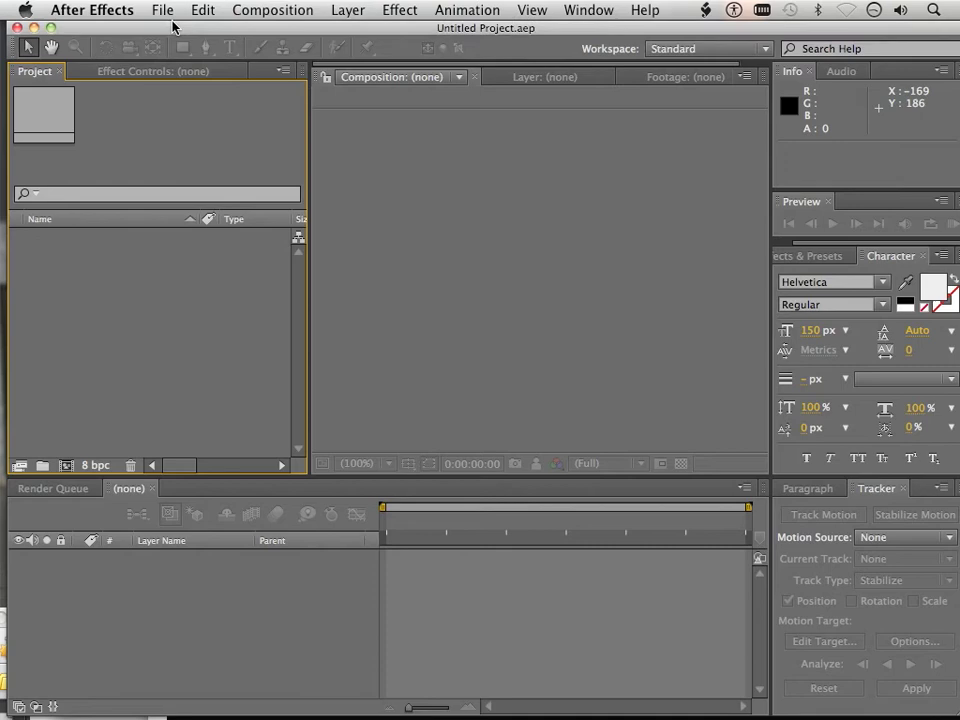
Import Glow.psd into After Effects as a composition and expand the Glow Layers folder.
click(165, 11)
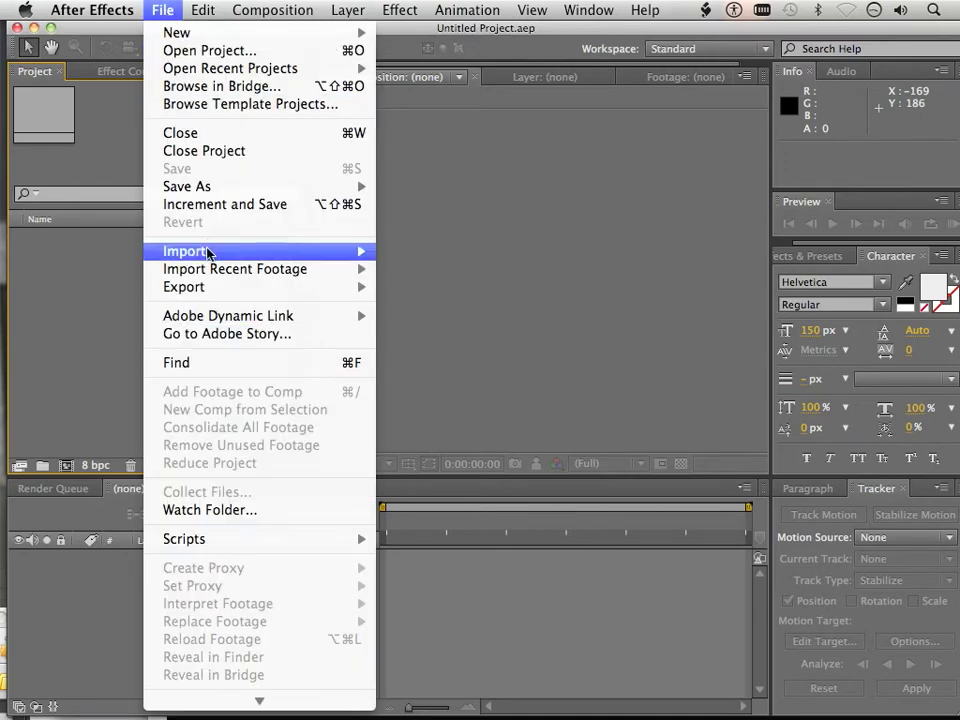
mouse_move(210, 253)
click(407, 251)
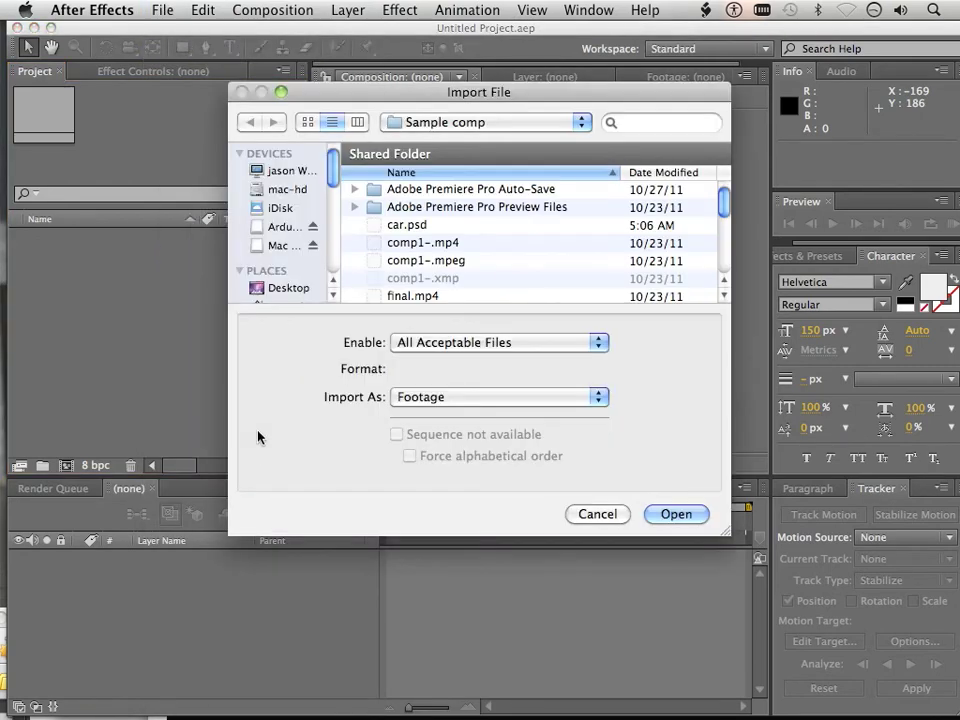
scroll(425, 275, down, 2)
click(409, 279)
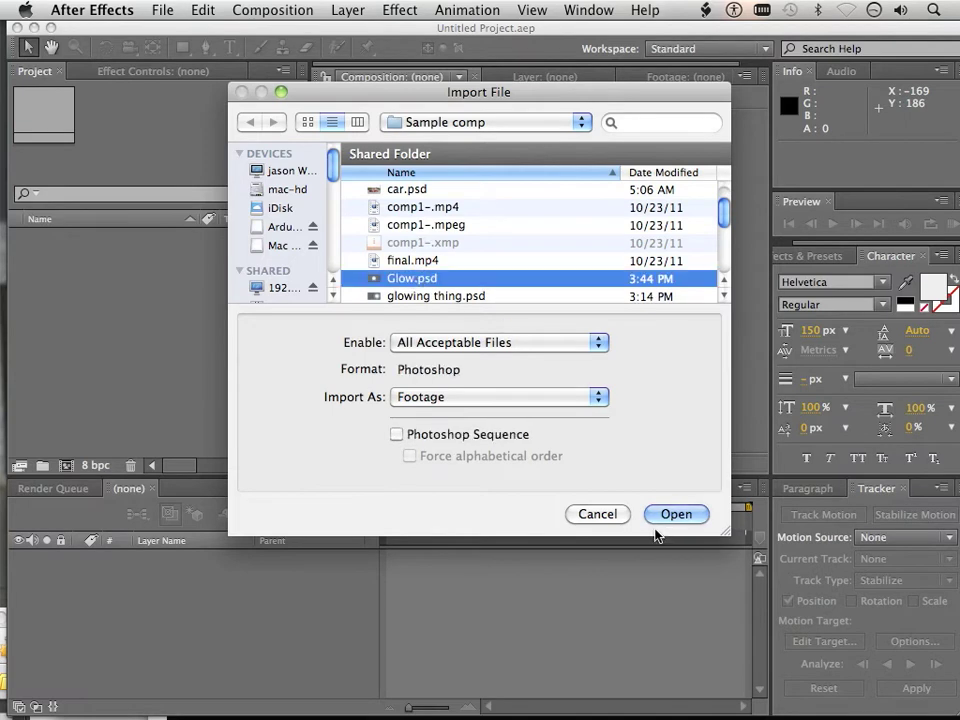
click(668, 573)
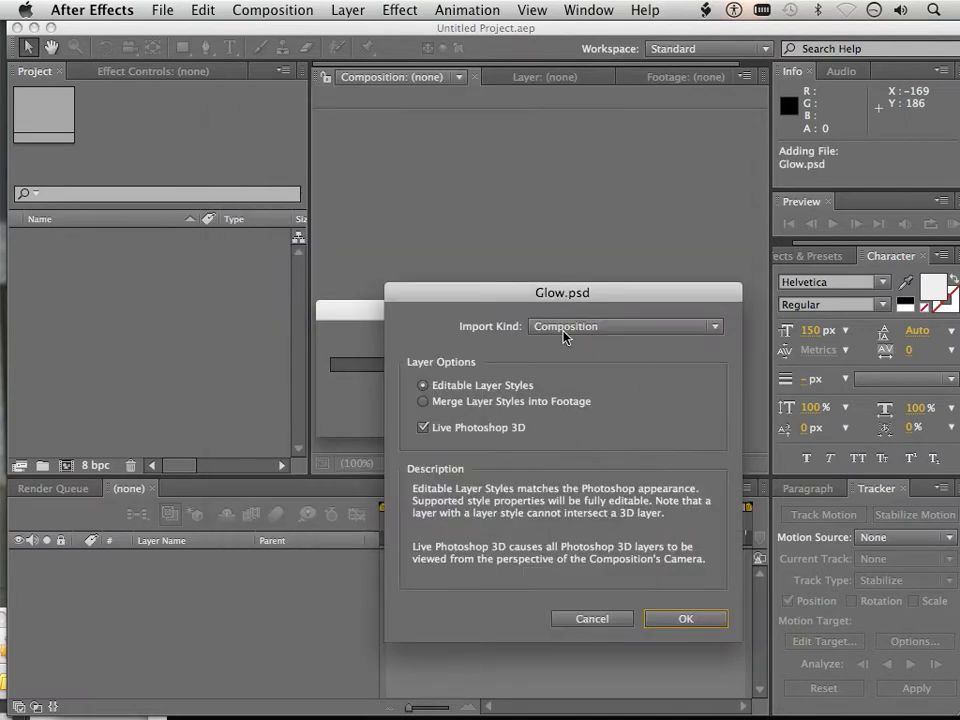
click(674, 619)
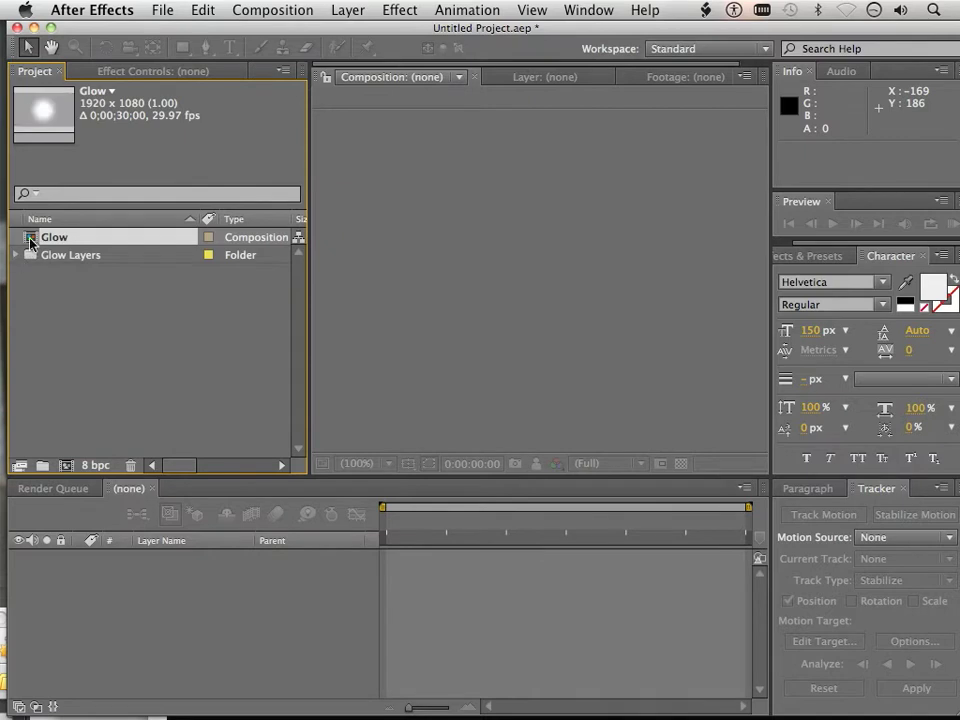
click(16, 255)
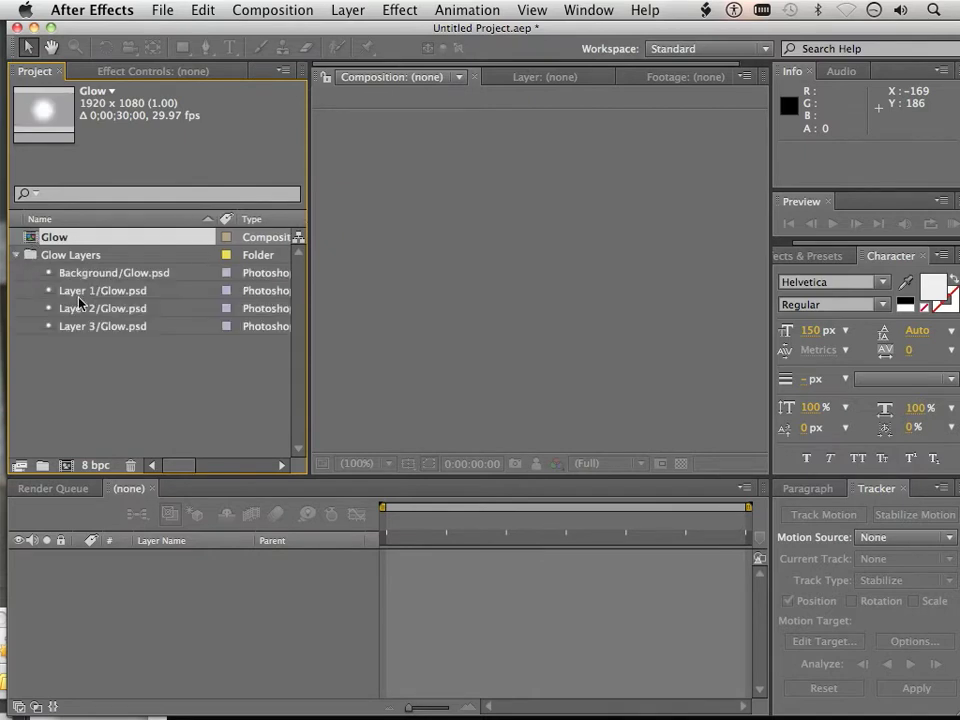
Open the Glow comp, show the switch and mode columns, and set Layer 3 to Color Dodge.
double_click(36, 240)
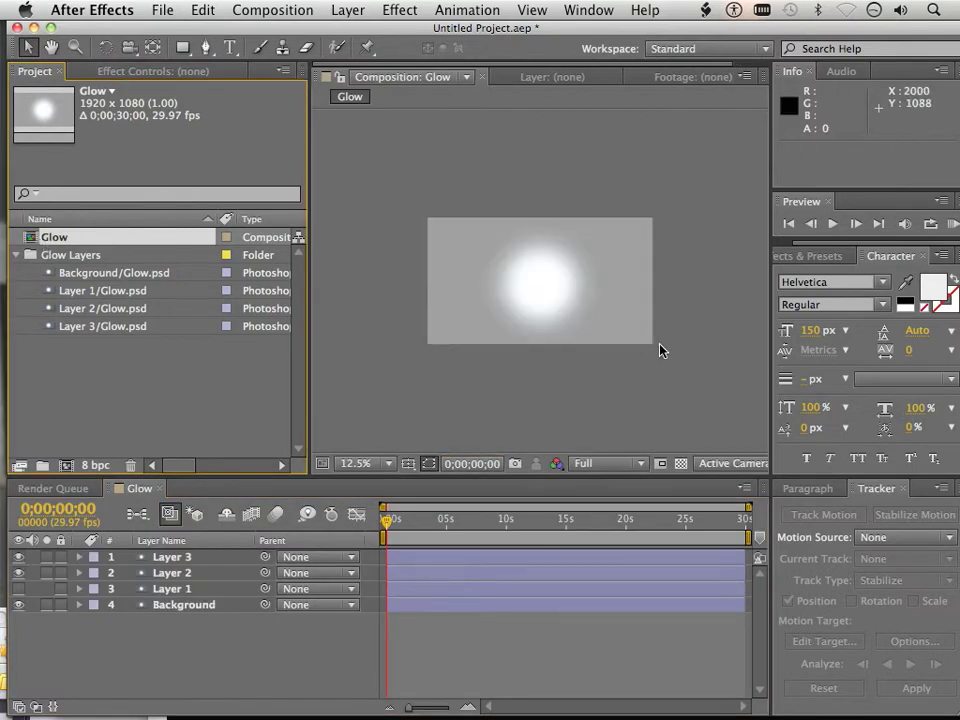
click(19, 707)
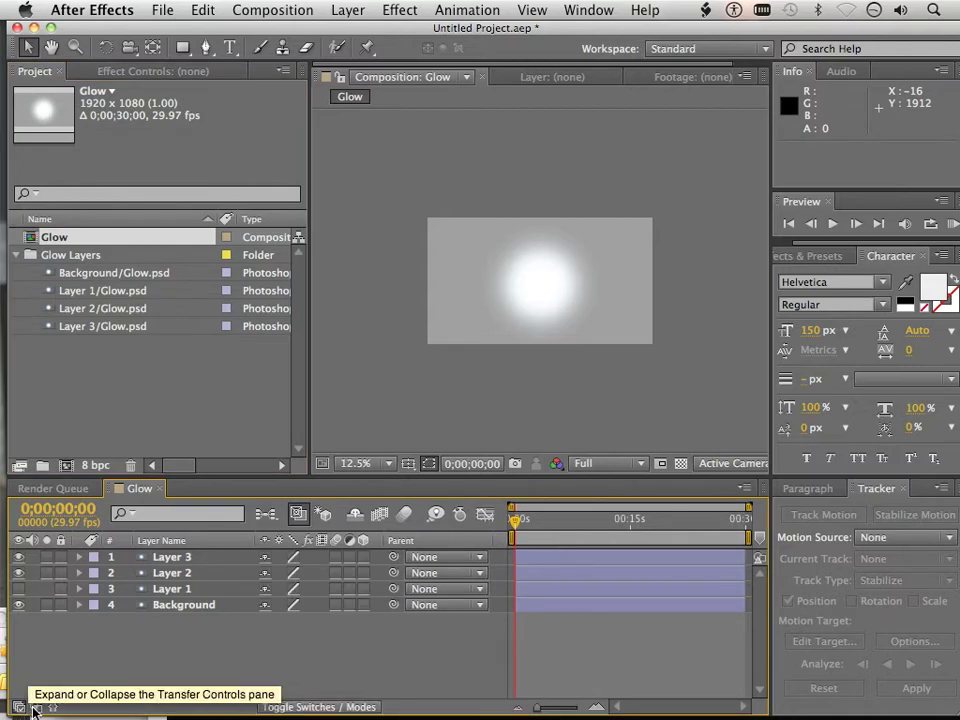
click(36, 707)
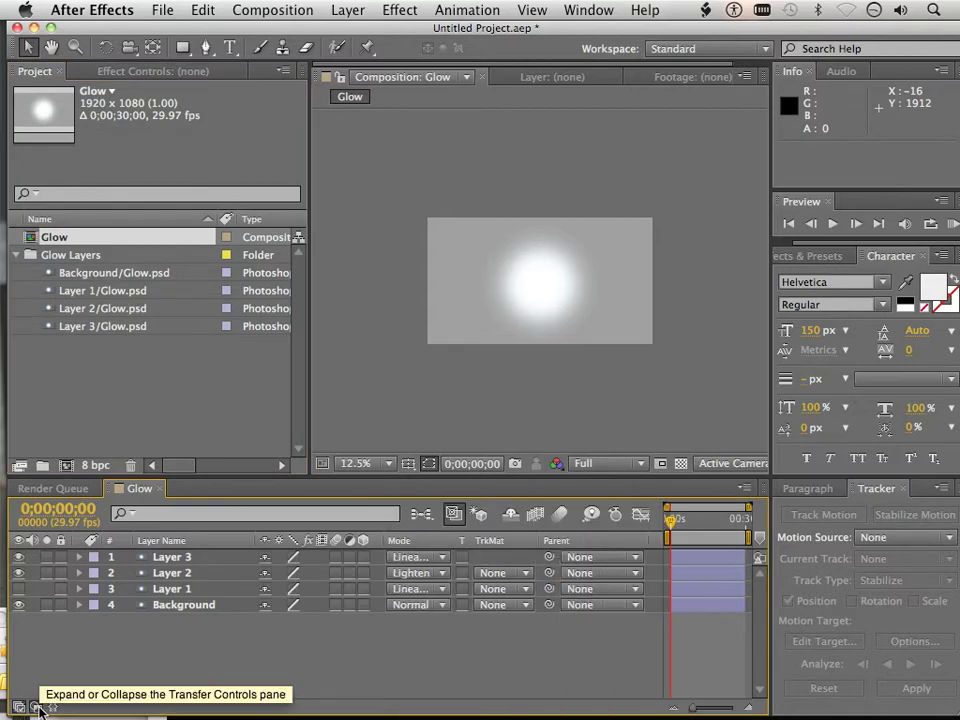
click(441, 557)
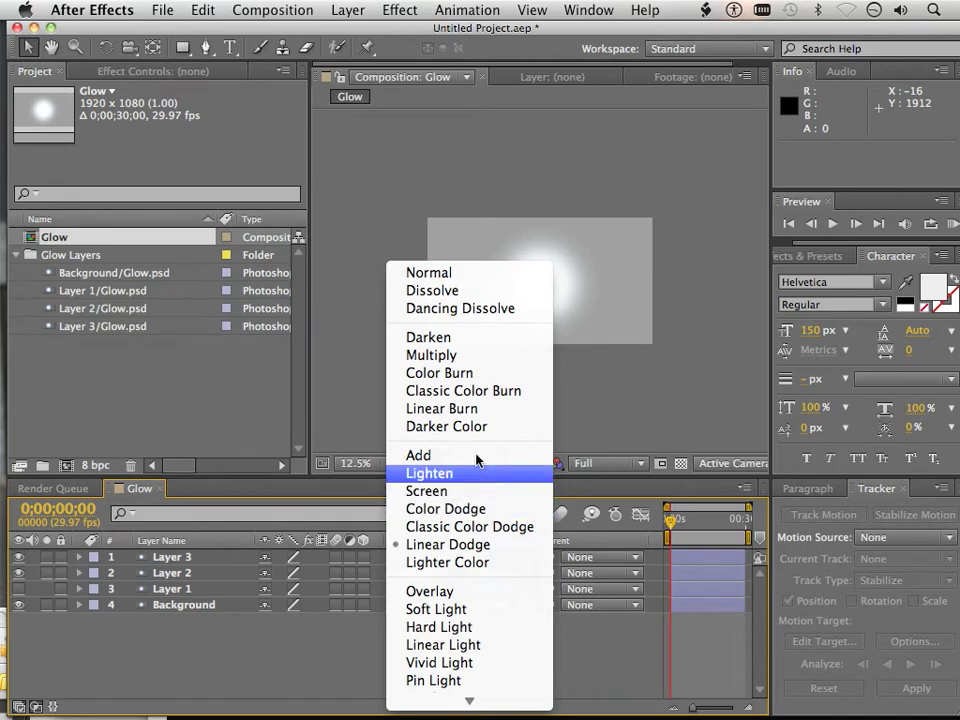
click(446, 510)
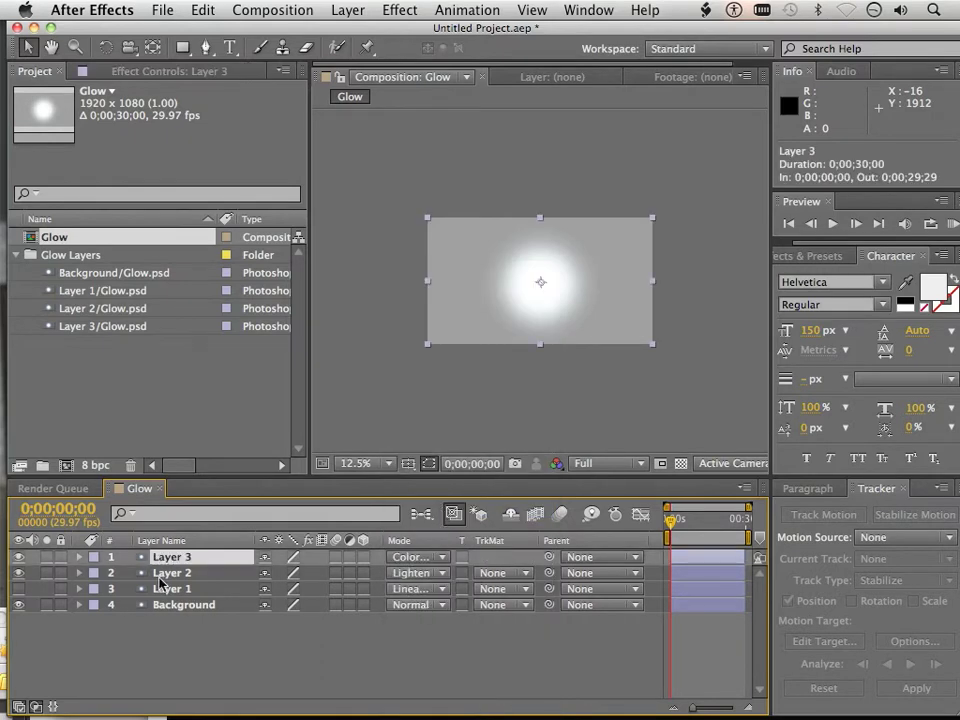
Hide Layer 2, Layer 1 and Background to view Layer 3's Color Dodge glow alone.
drag(16, 572, 17, 607)
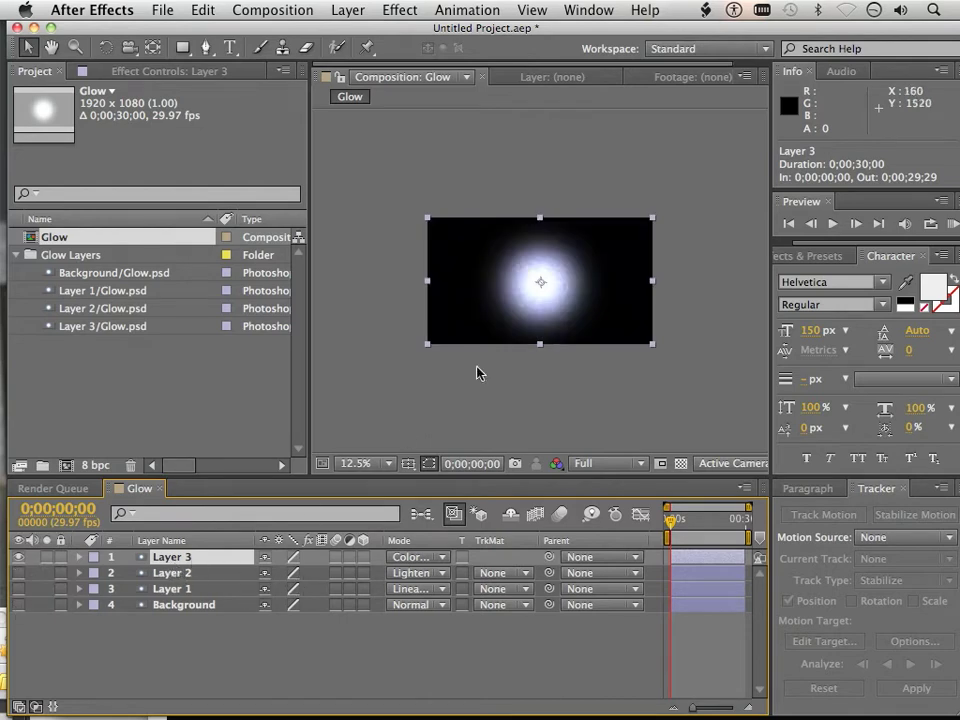
key(period)
key(period)
key(comma)
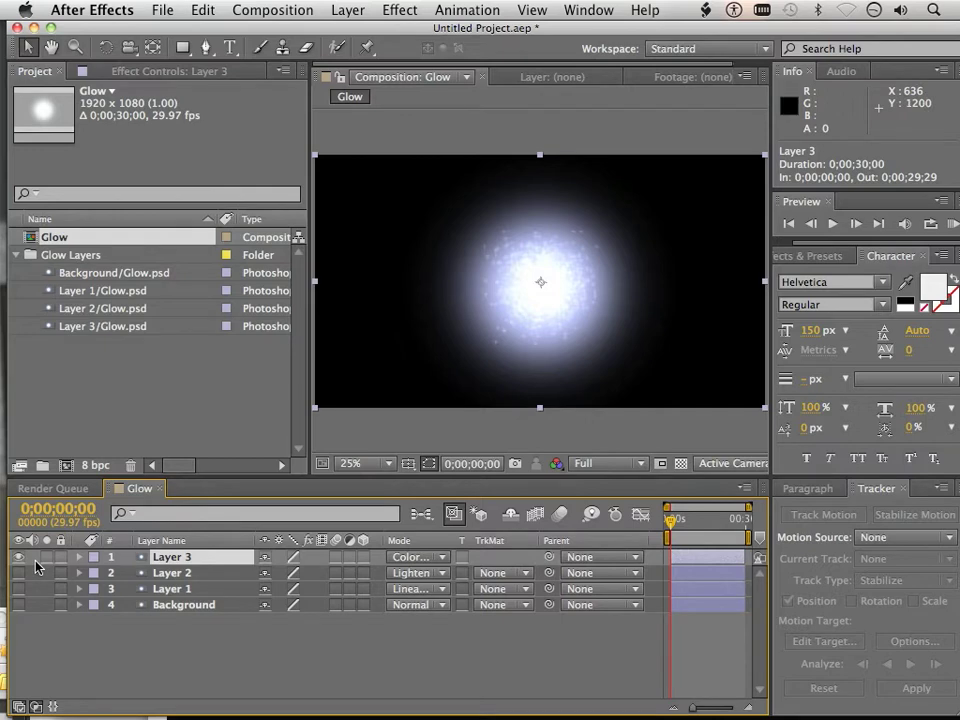
click(412, 557)
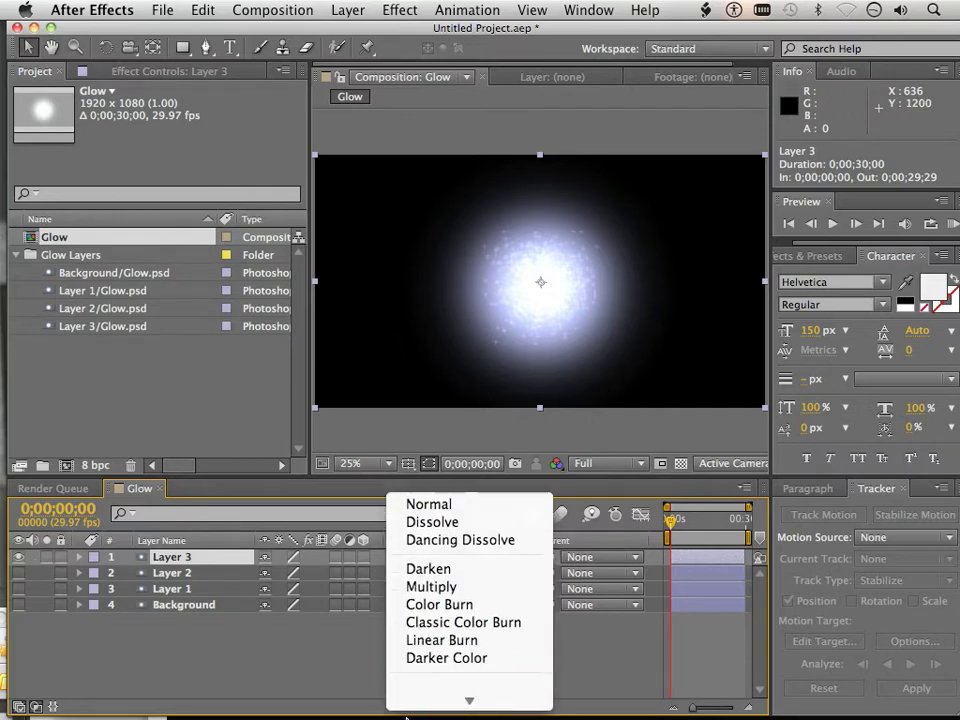
click(415, 668)
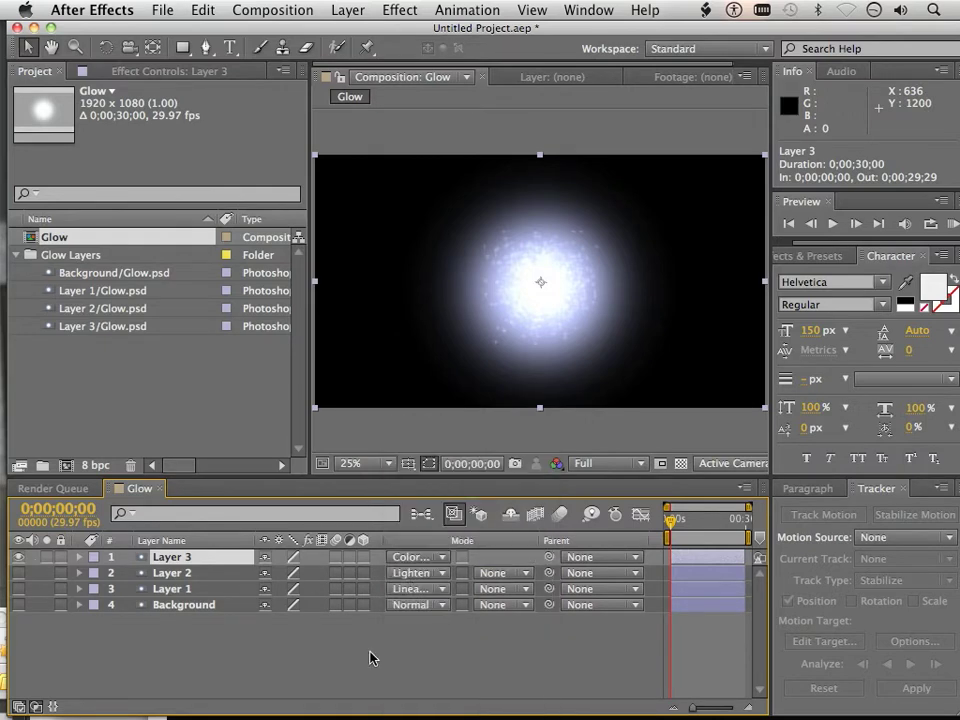
Hide Layer 3, keep Layer 2 on Lighten, then show Layer 1 and set it to Add.
click(19, 557)
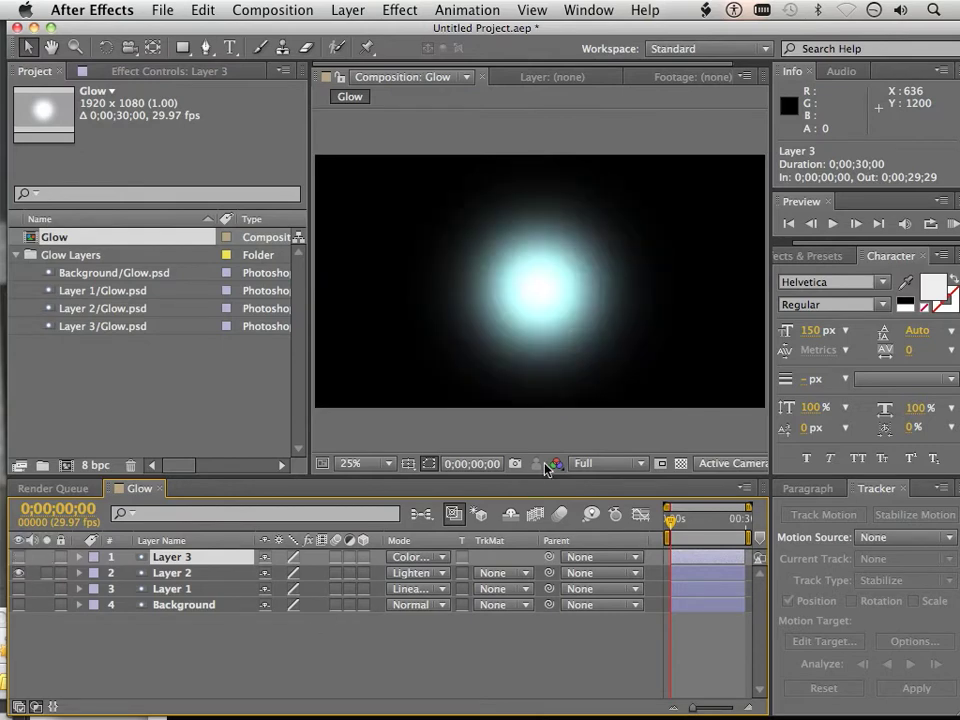
click(443, 574)
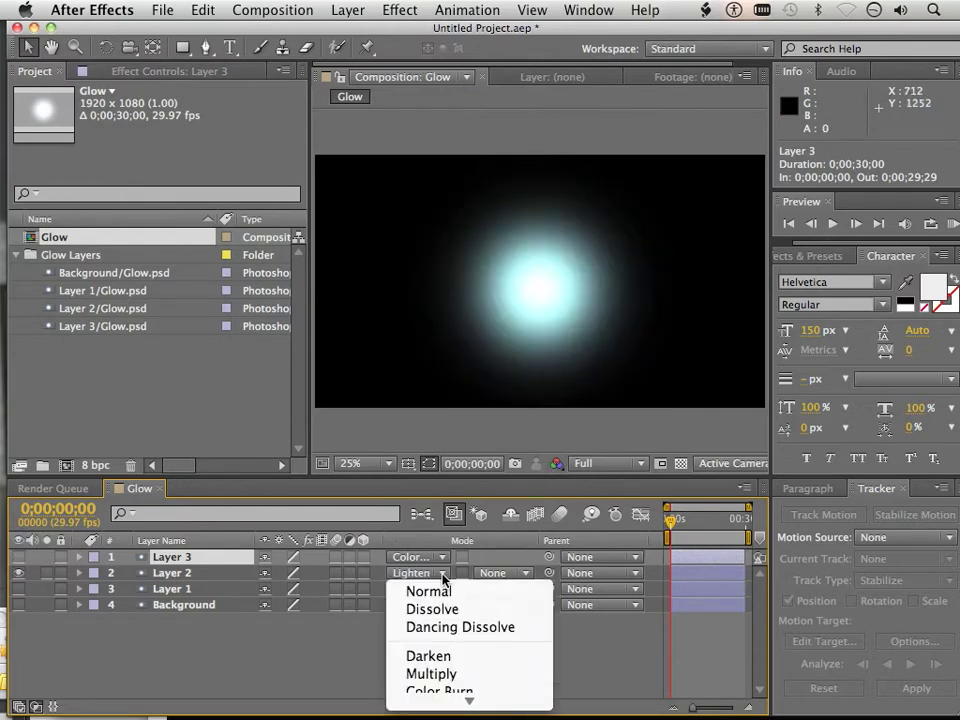
click(19, 576)
click(19, 589)
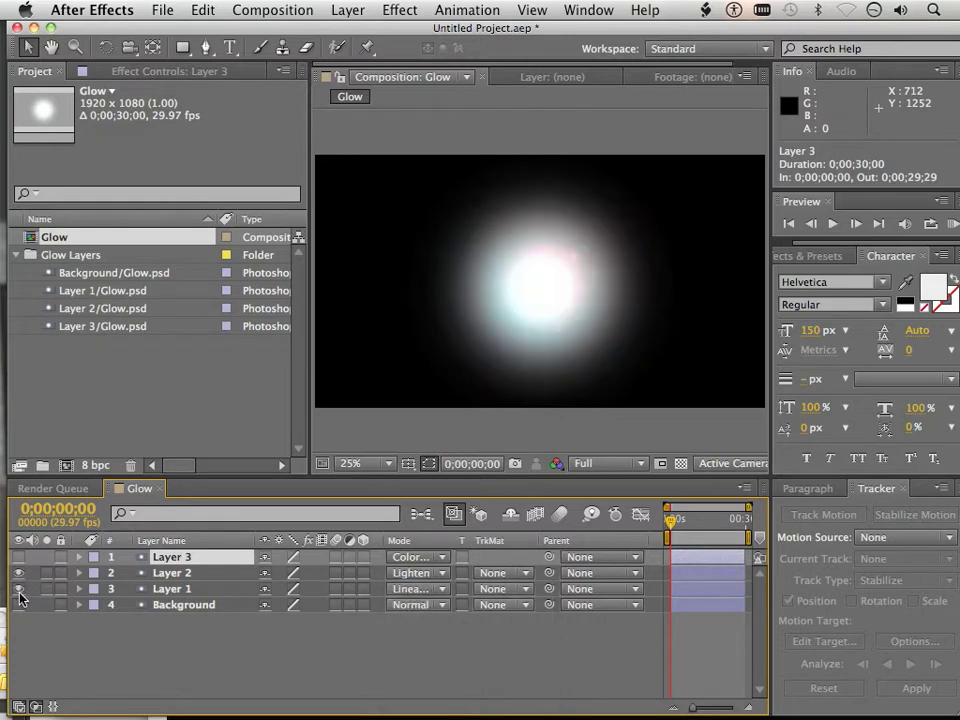
click(446, 594)
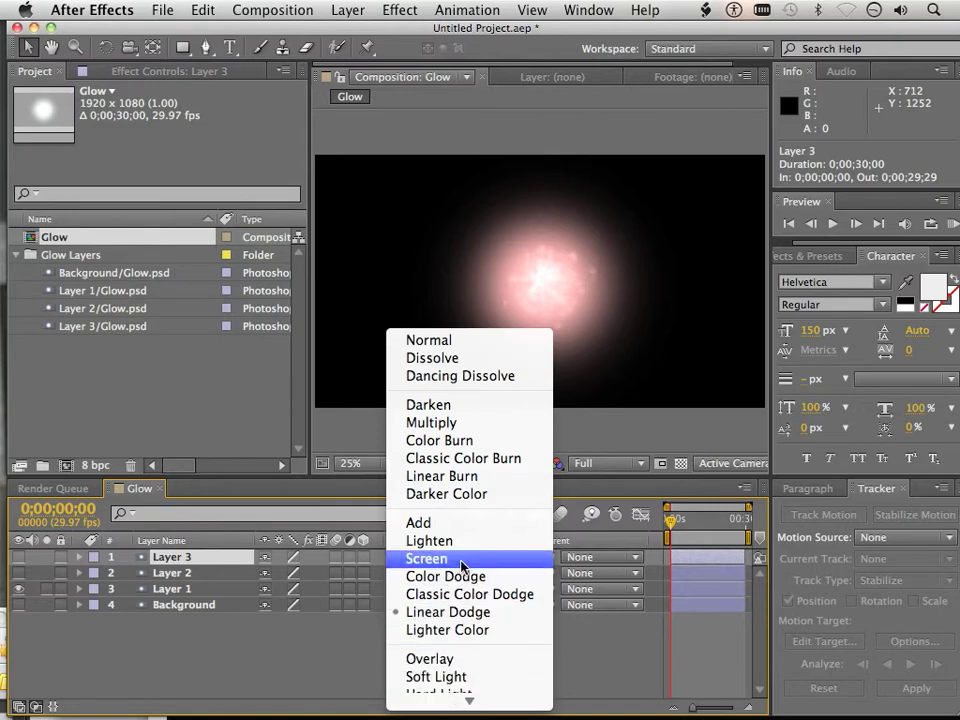
click(456, 540)
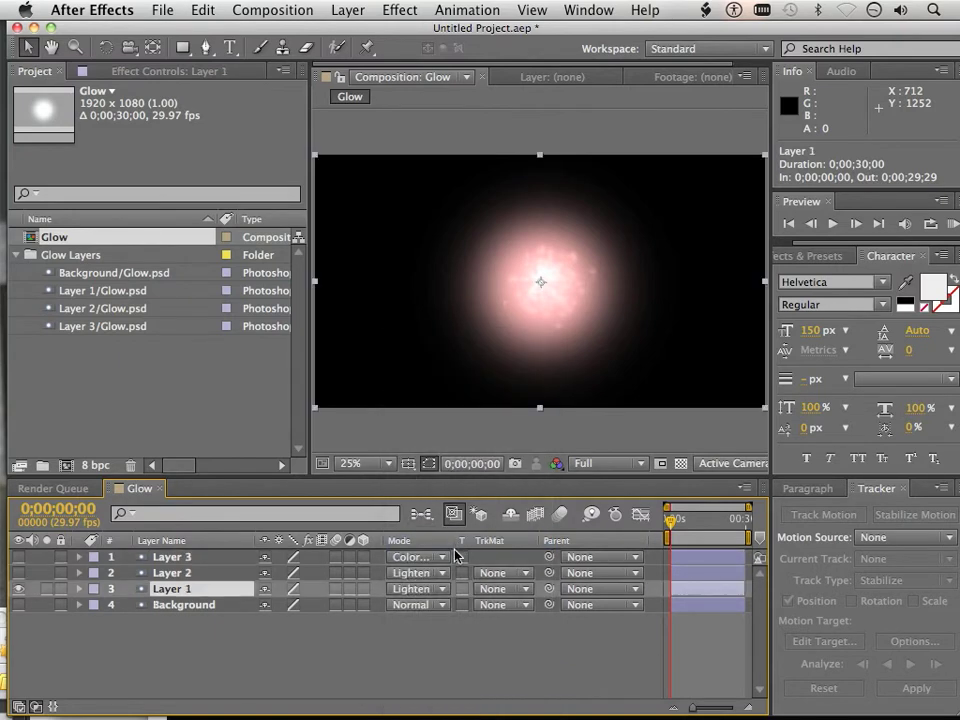
click(441, 590)
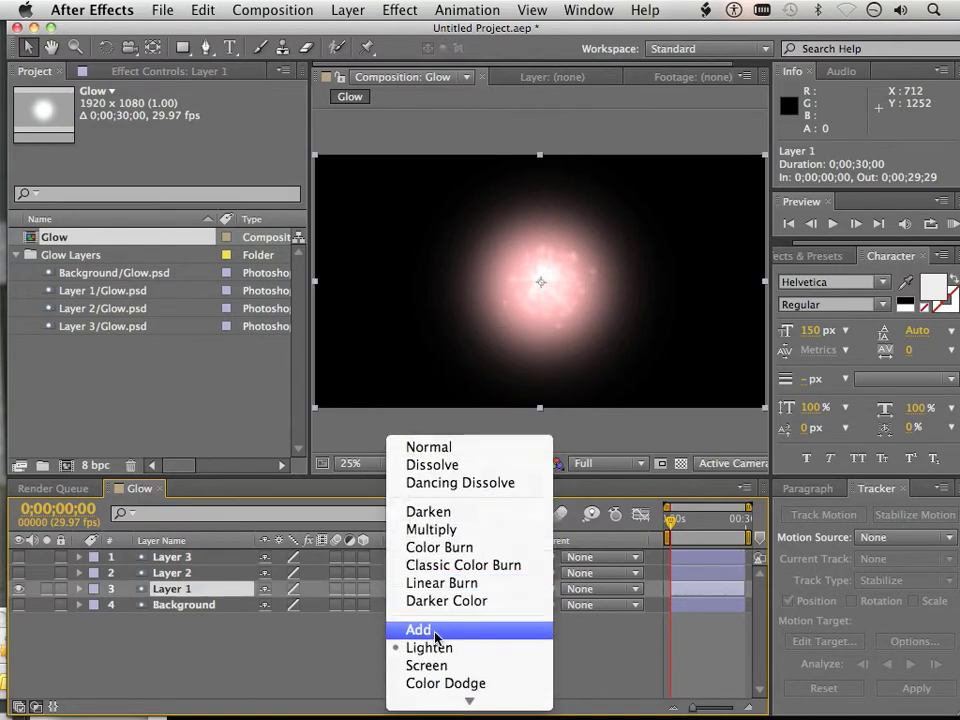
click(444, 595)
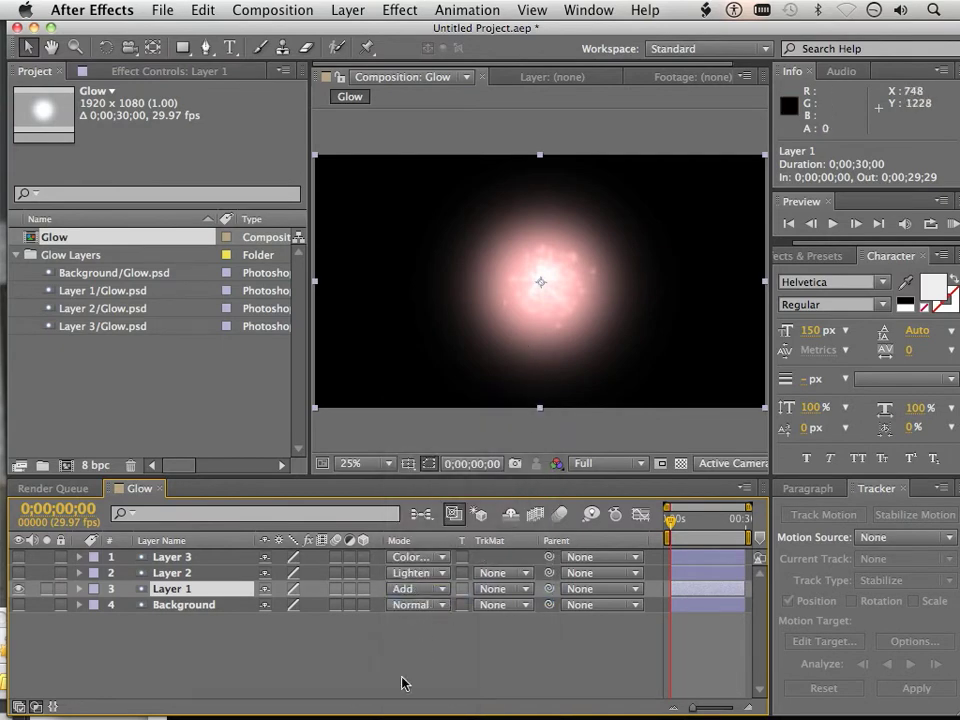
Toggle layer visibility to compare, ending with only Layer 1 visible.
click(18, 589)
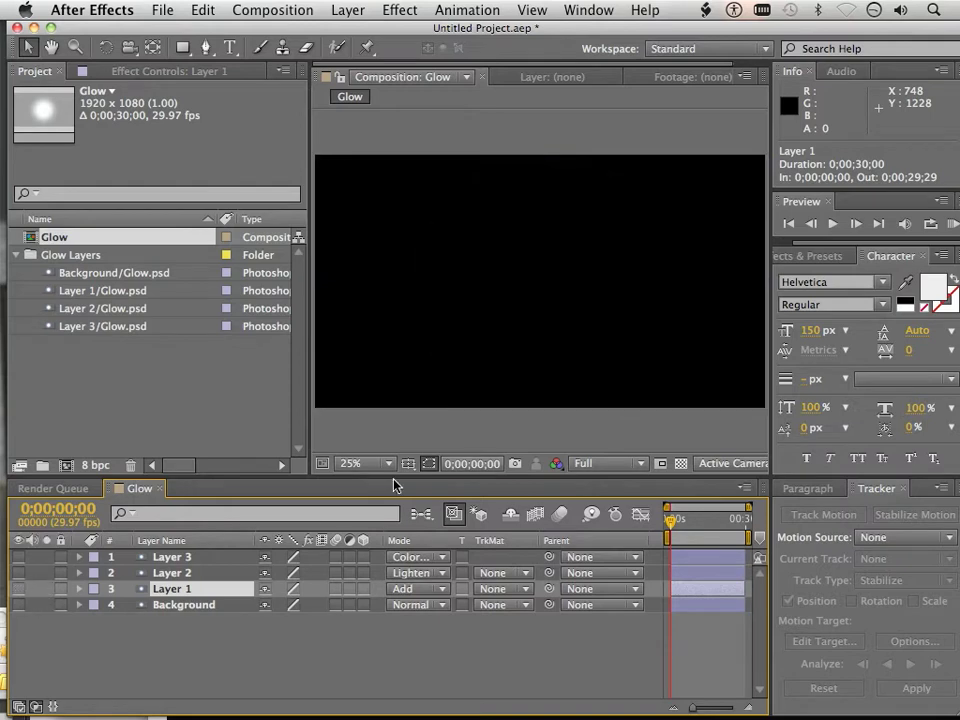
click(18, 589)
click(18, 573)
click(18, 557)
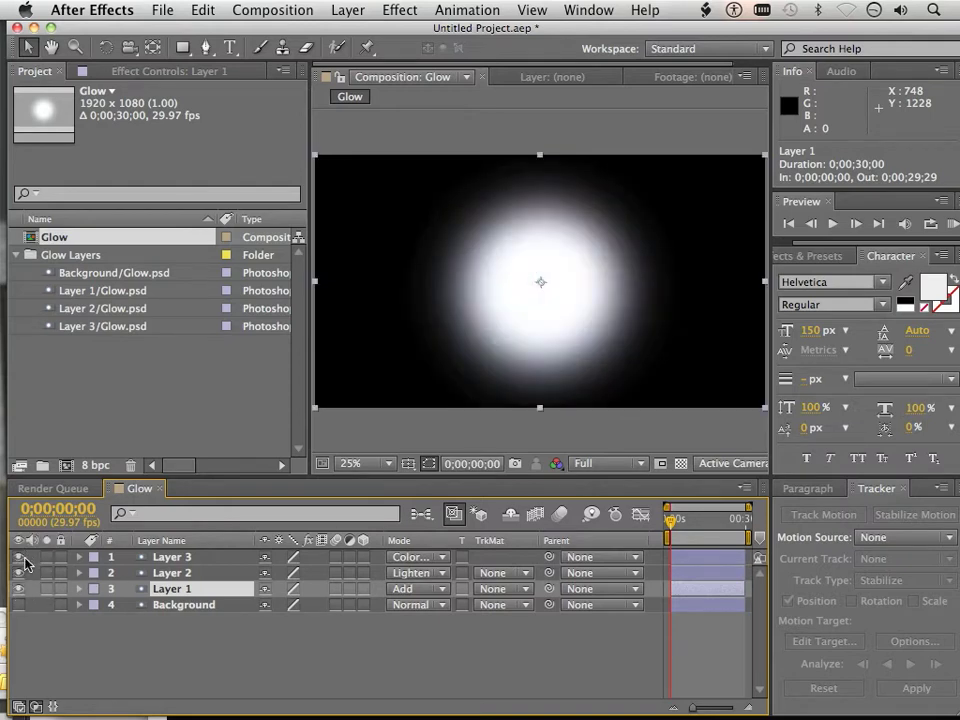
click(18, 557)
click(18, 573)
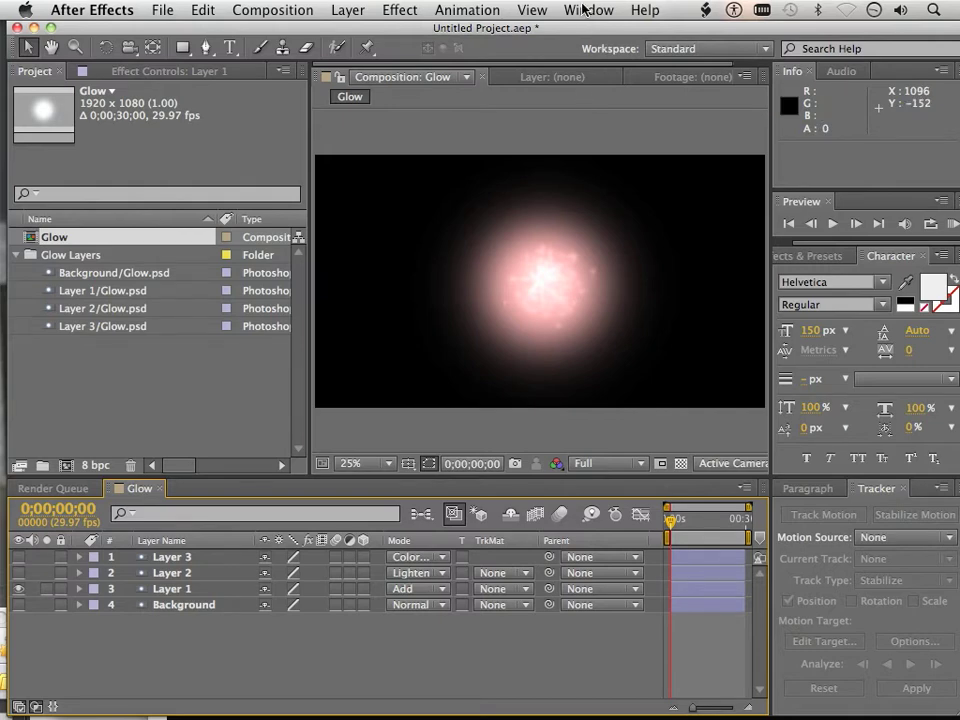
Search the Help menu for 'glo', dismiss the results, and select Layer 3.
click(652, 12)
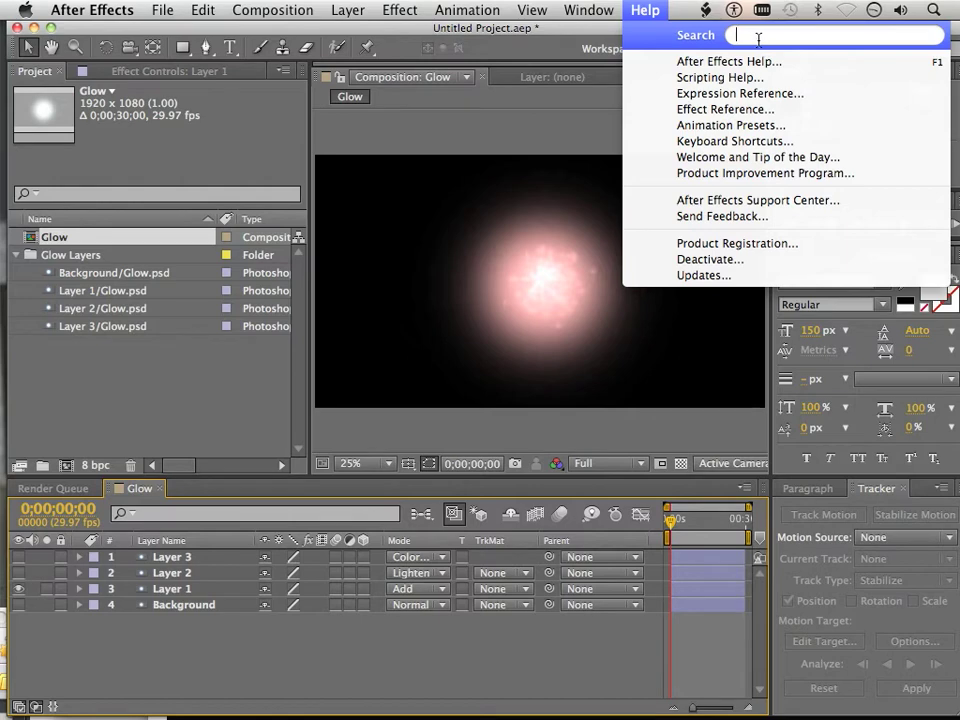
text(glo)
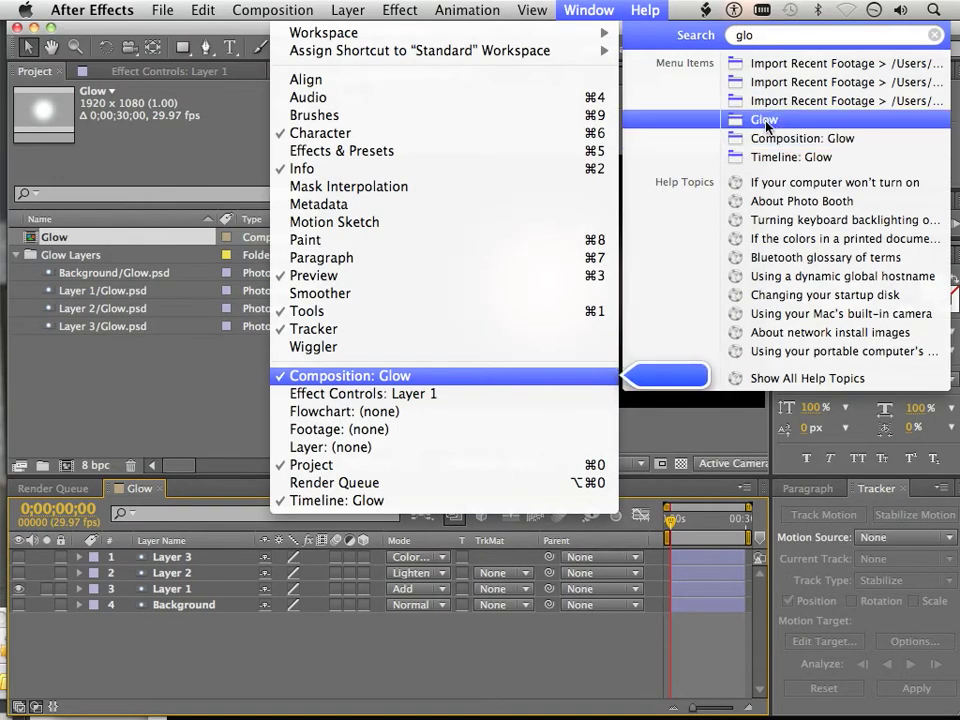
mouse_move(768, 122)
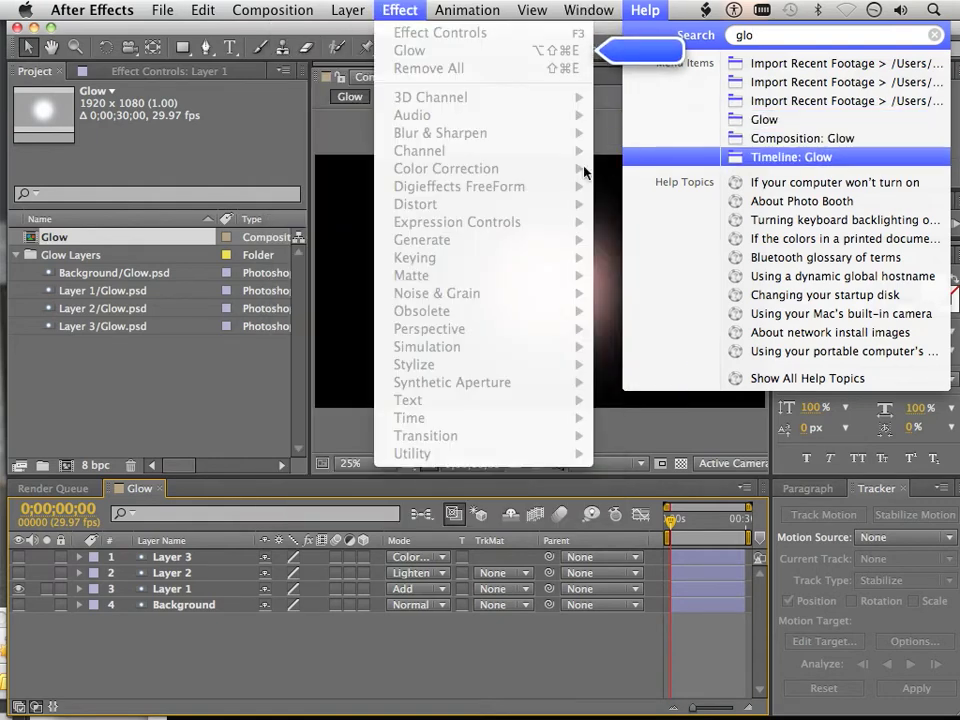
click(170, 622)
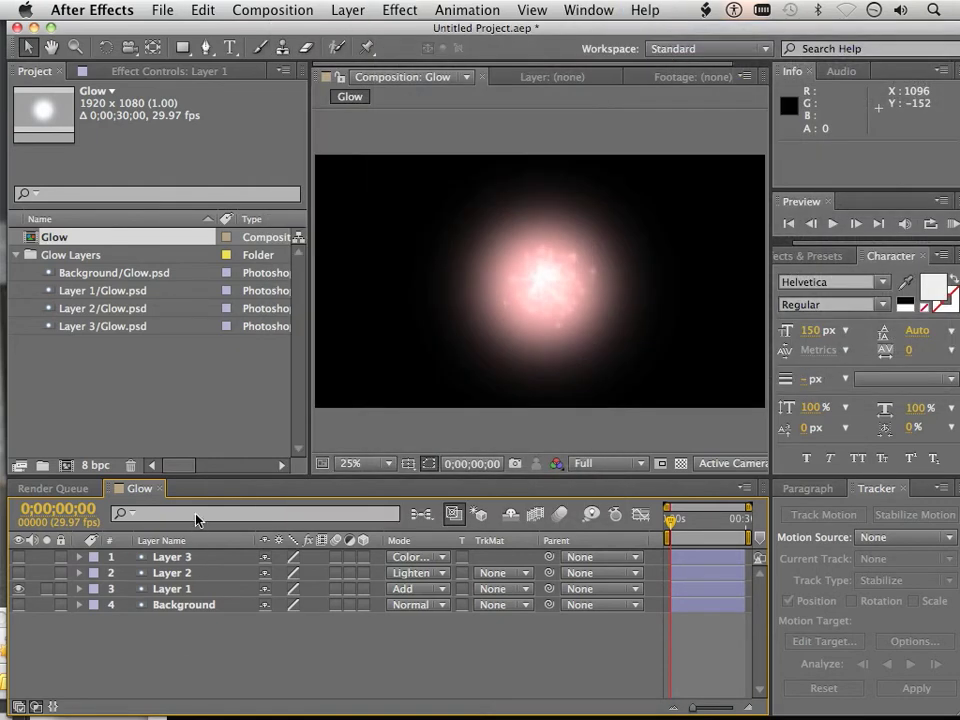
click(161, 558)
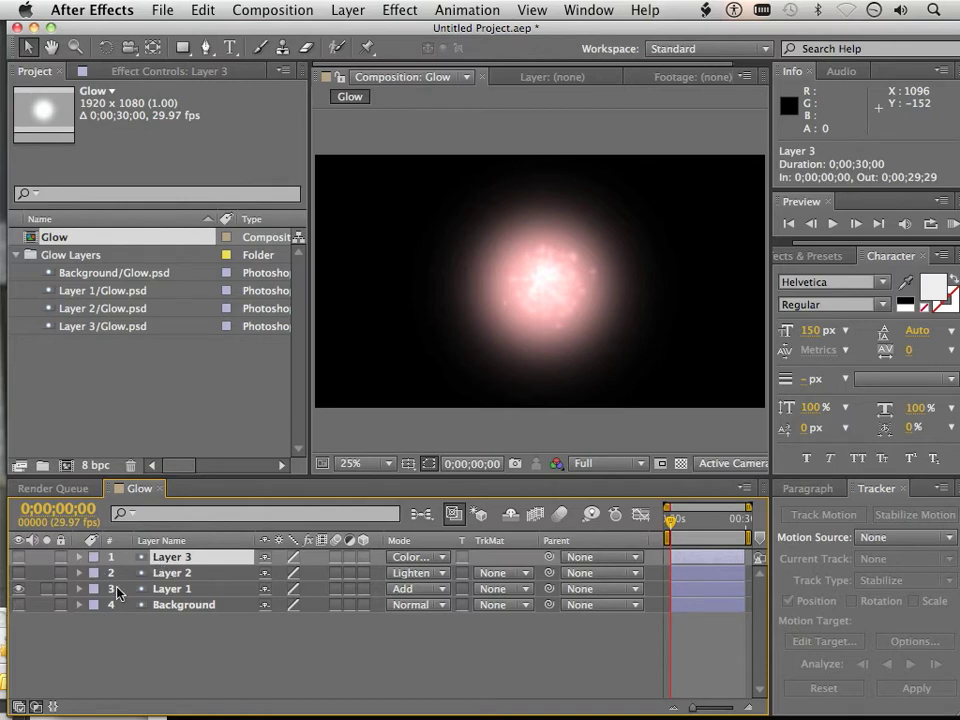
Open Layer 1 in its own layer viewer and apply the Glow effect found via 'glo'.
double_click(178, 590)
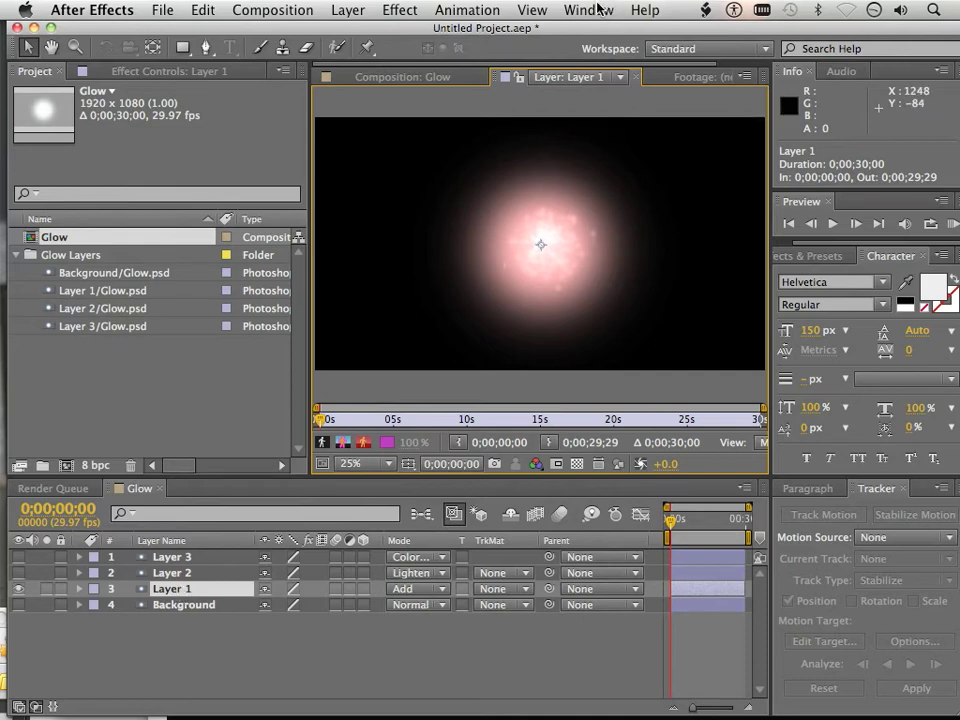
click(644, 10)
text(glo)
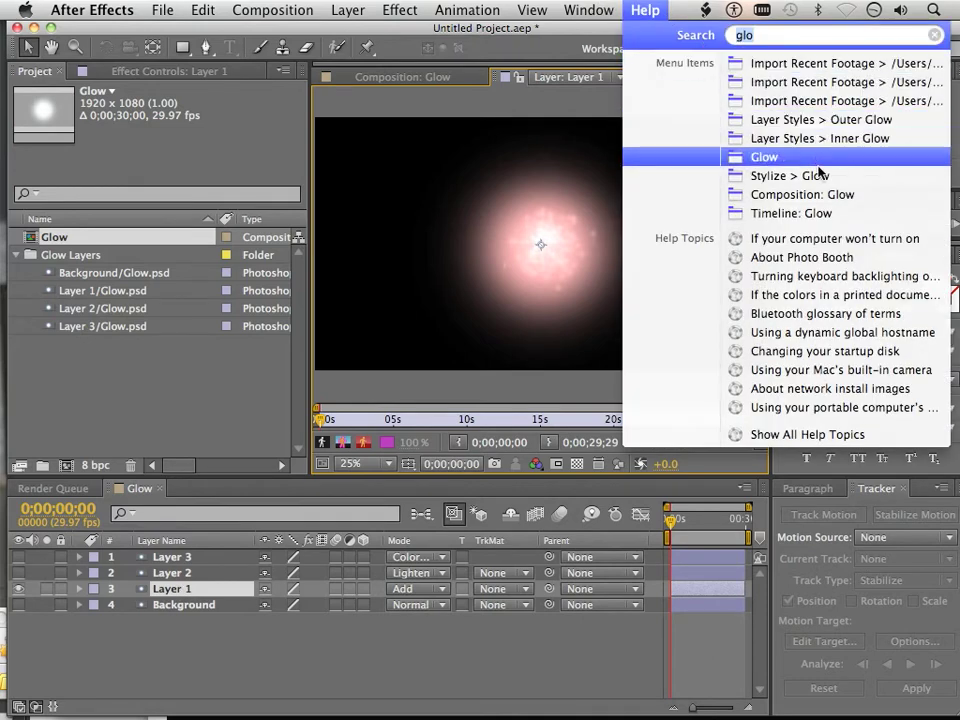
click(817, 177)
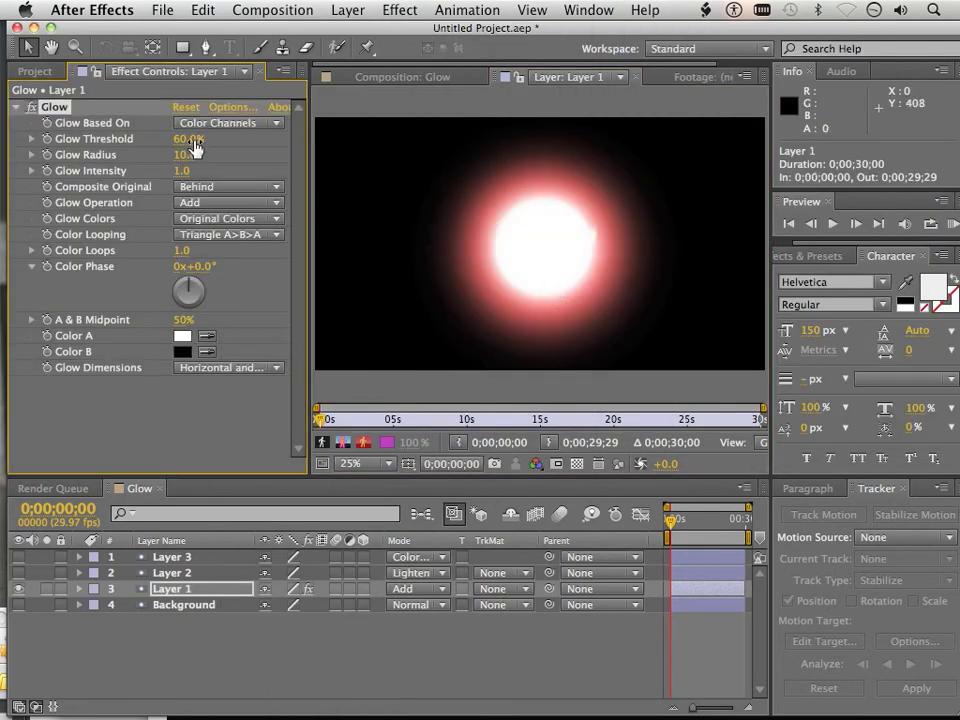
Scrub Layer 1's Glow Threshold up to 100.0% and Glow Radius to 96.0 in Effect Controls.
drag(199, 146, 244, 140)
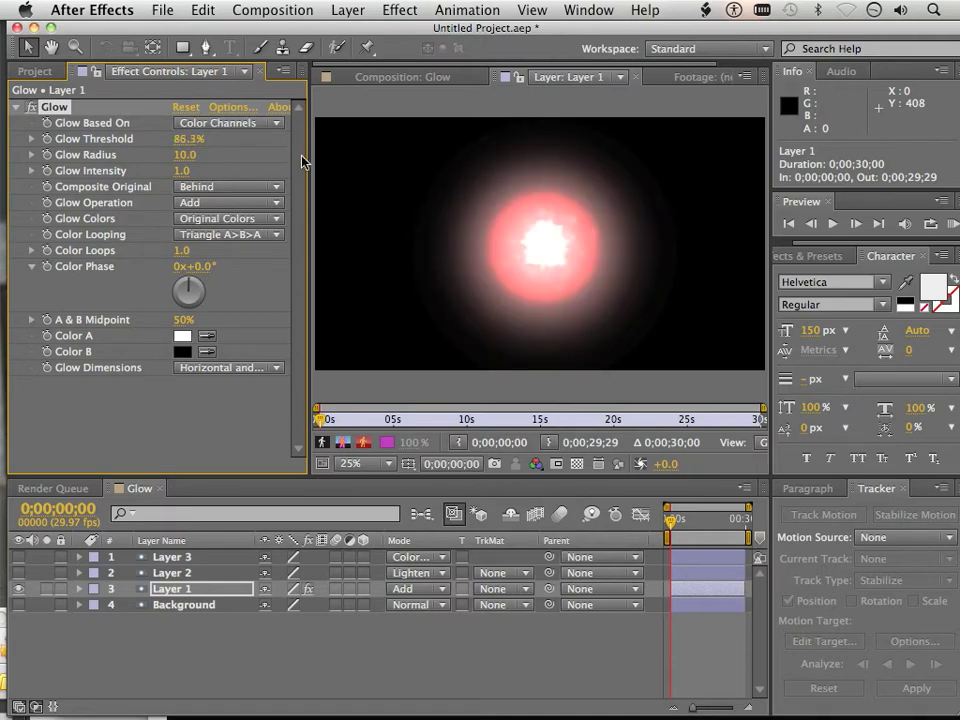
drag(181, 129, 253, 146)
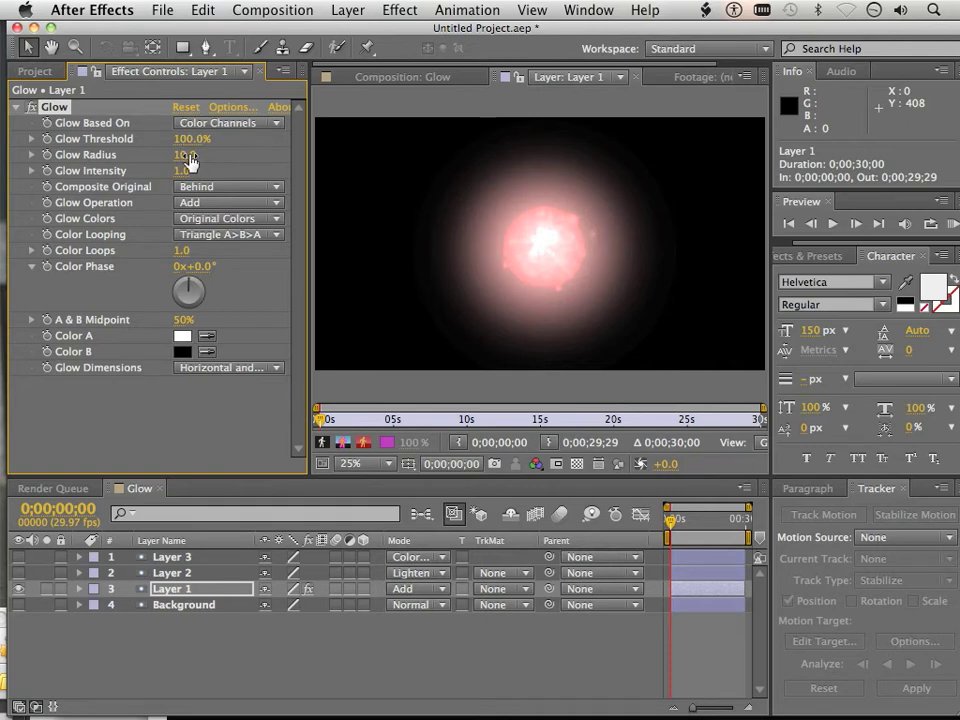
drag(186, 155, 277, 167)
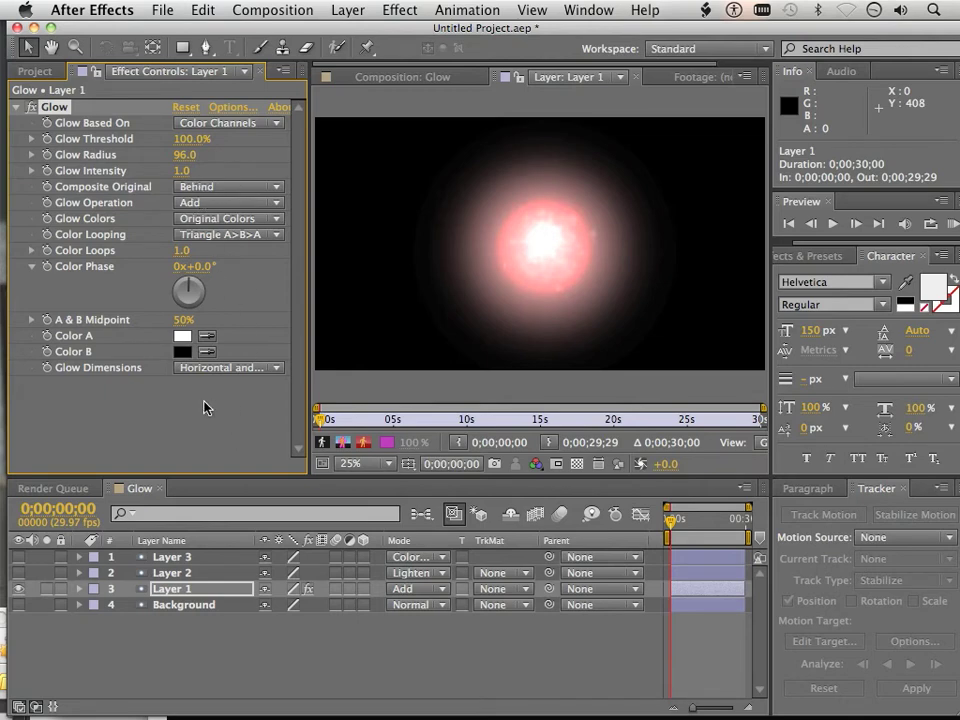
Reveal Layer 1's Effects > Glow properties, hide switch/mode columns, and keyframe Glow Radius 96 at 0s.
click(79, 589)
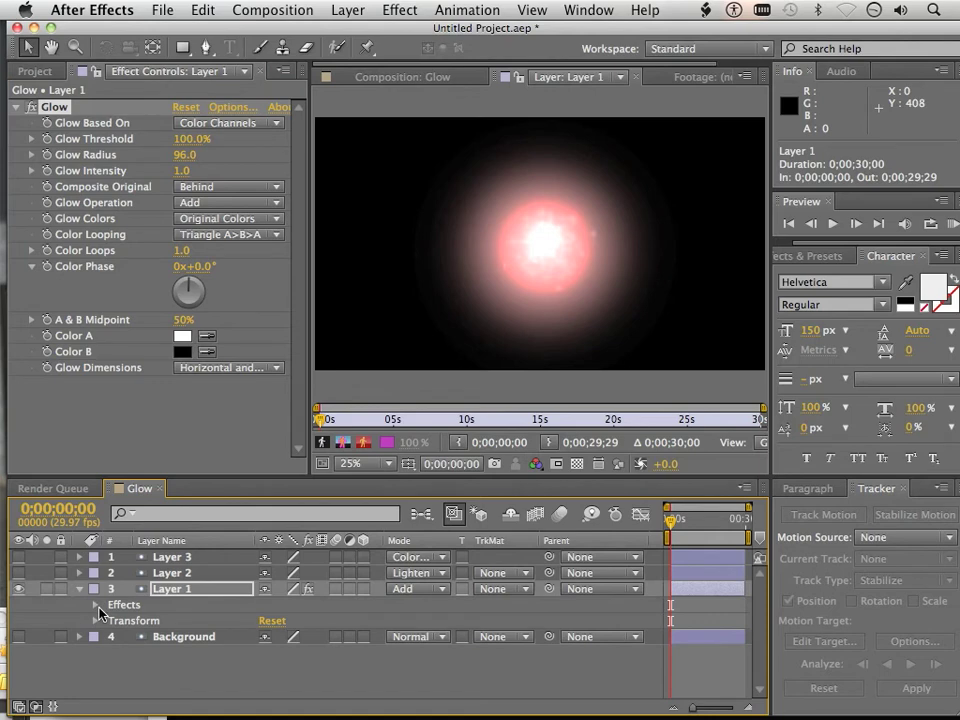
click(96, 605)
click(112, 621)
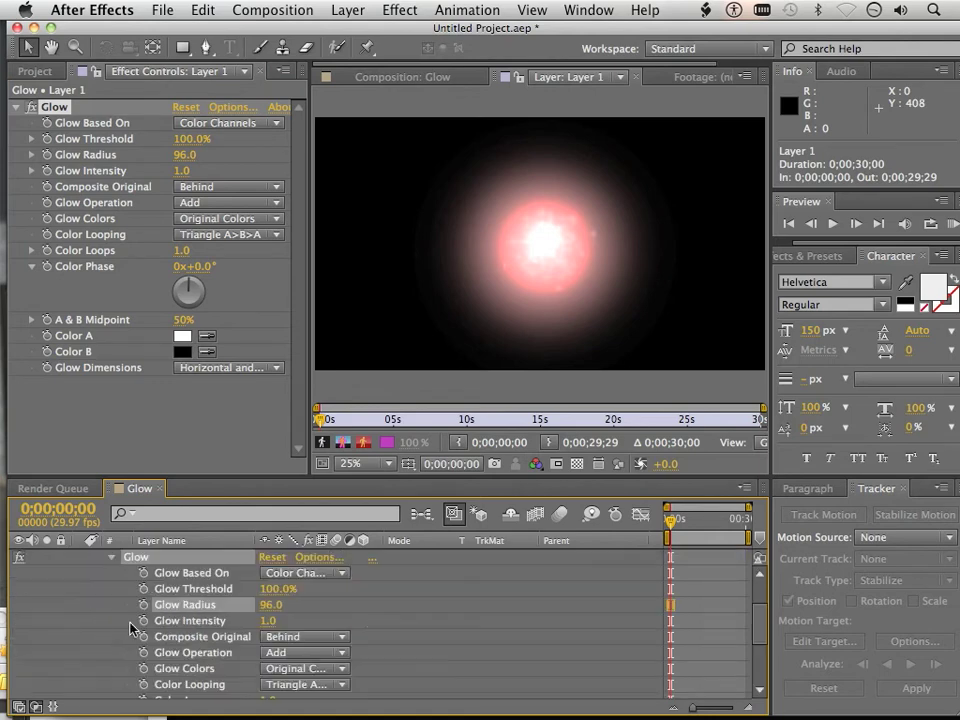
scroll(276, 591, up, 1)
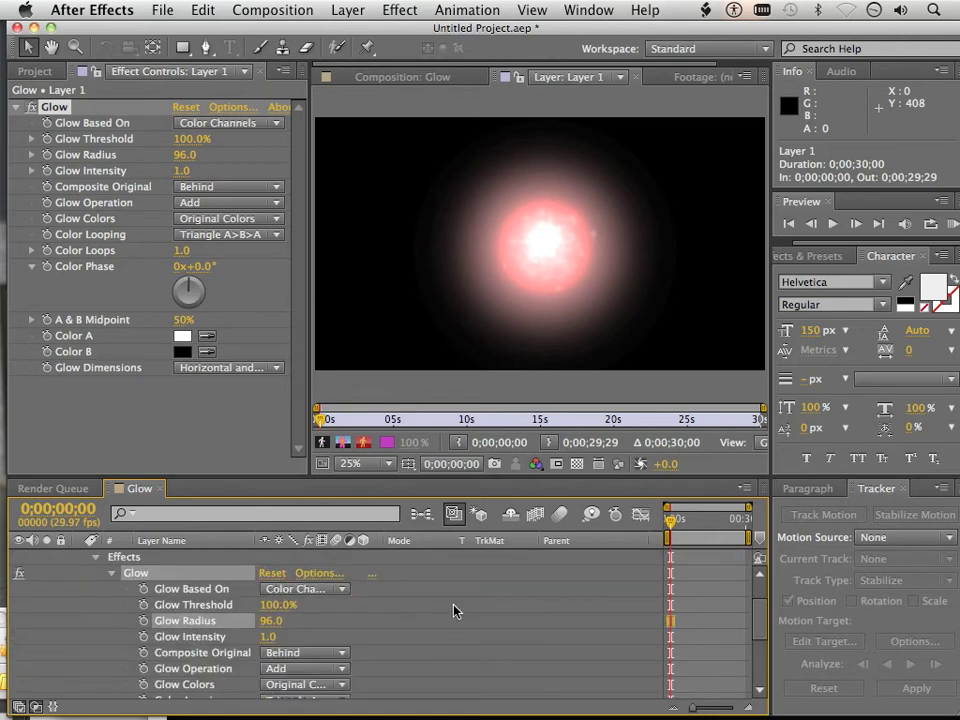
scroll(251, 628, down, 1)
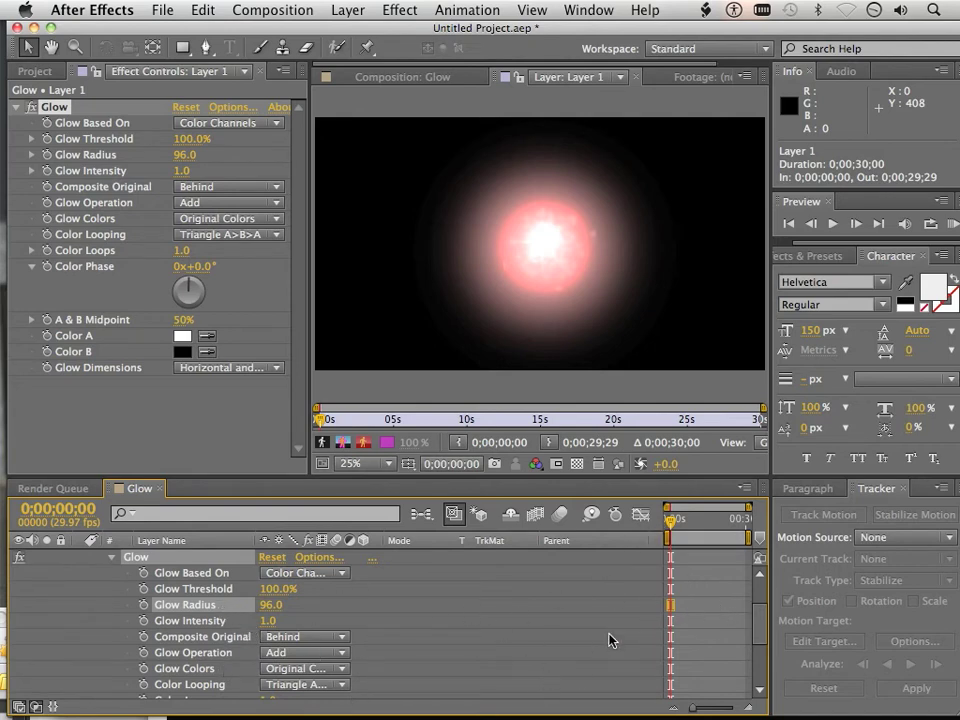
click(36, 707)
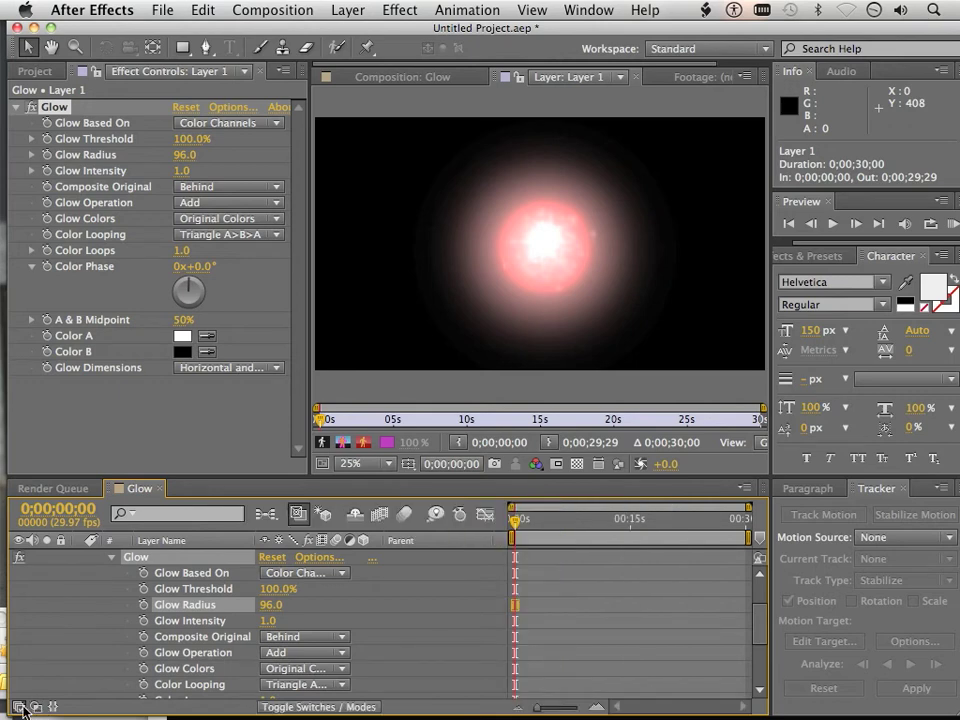
click(20, 707)
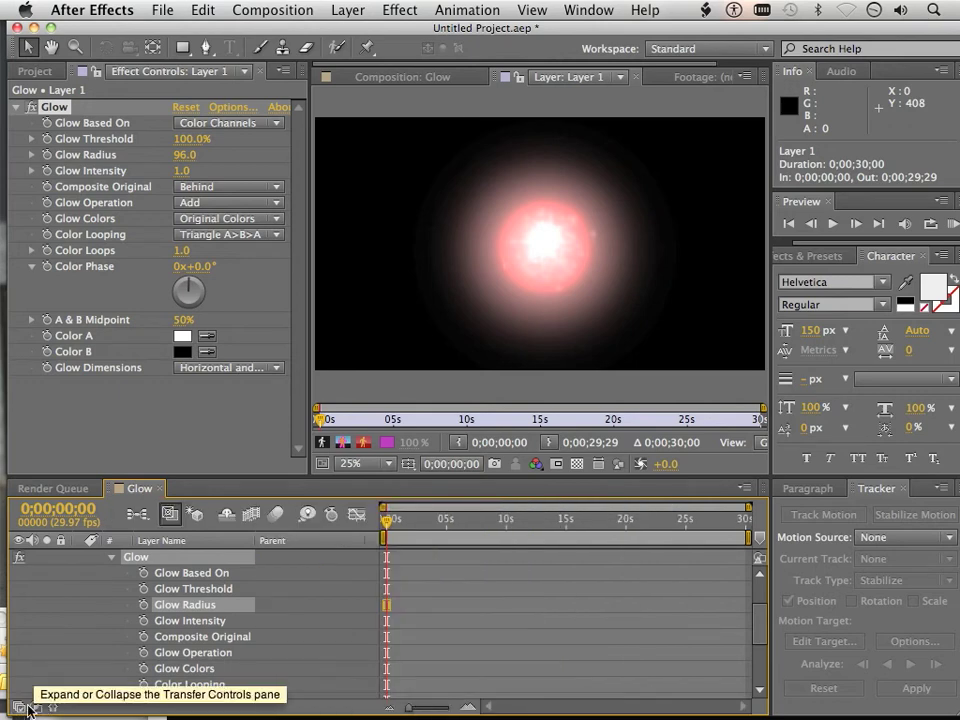
click(143, 605)
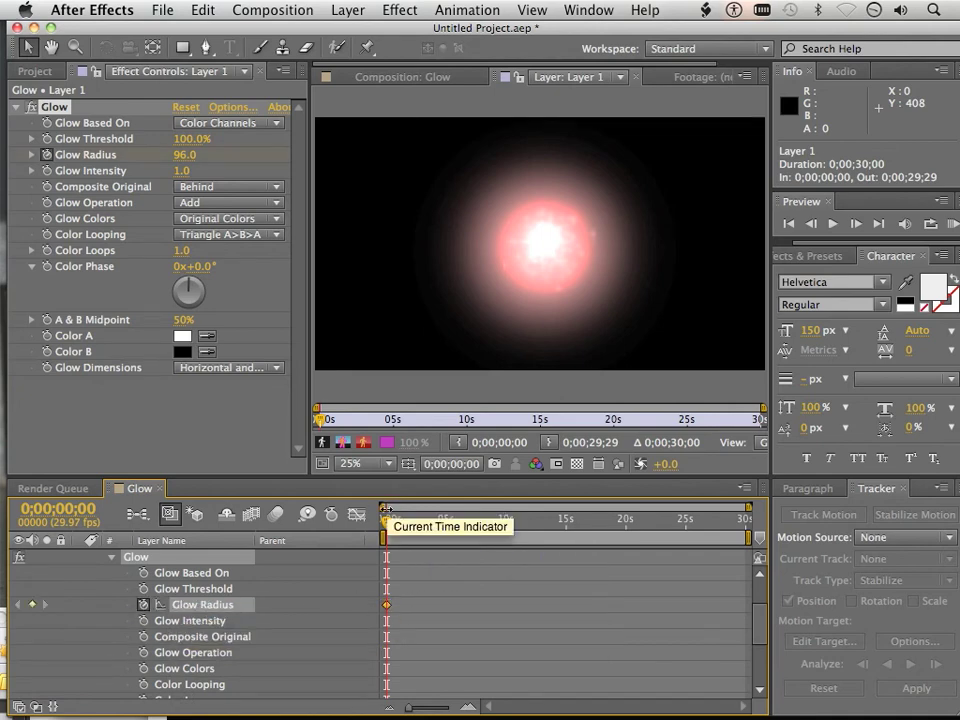
Add a Glow Radius keyframe of 192 at about 8 seconds, then check from the start.
drag(386, 512, 490, 527)
drag(185, 155, 315, 176)
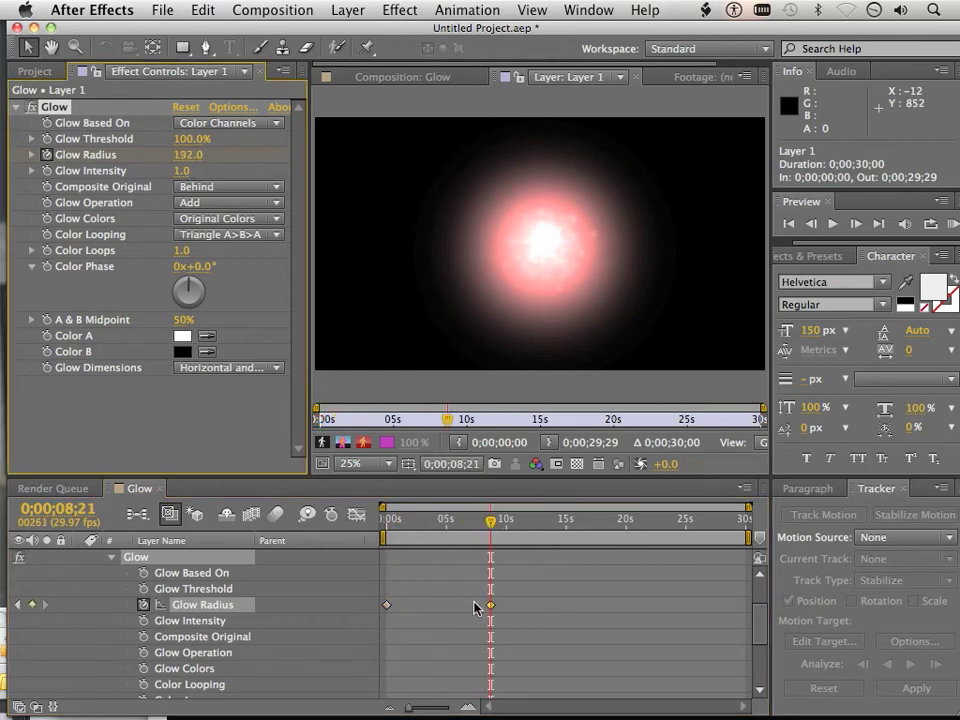
drag(492, 557, 395, 557)
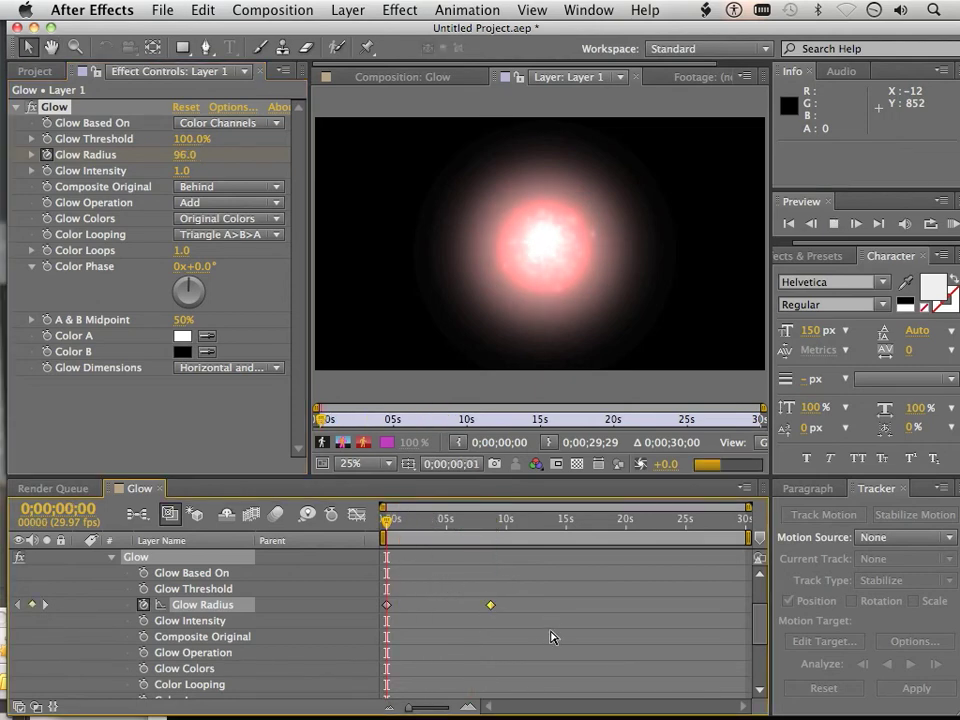
key(Page_Down)
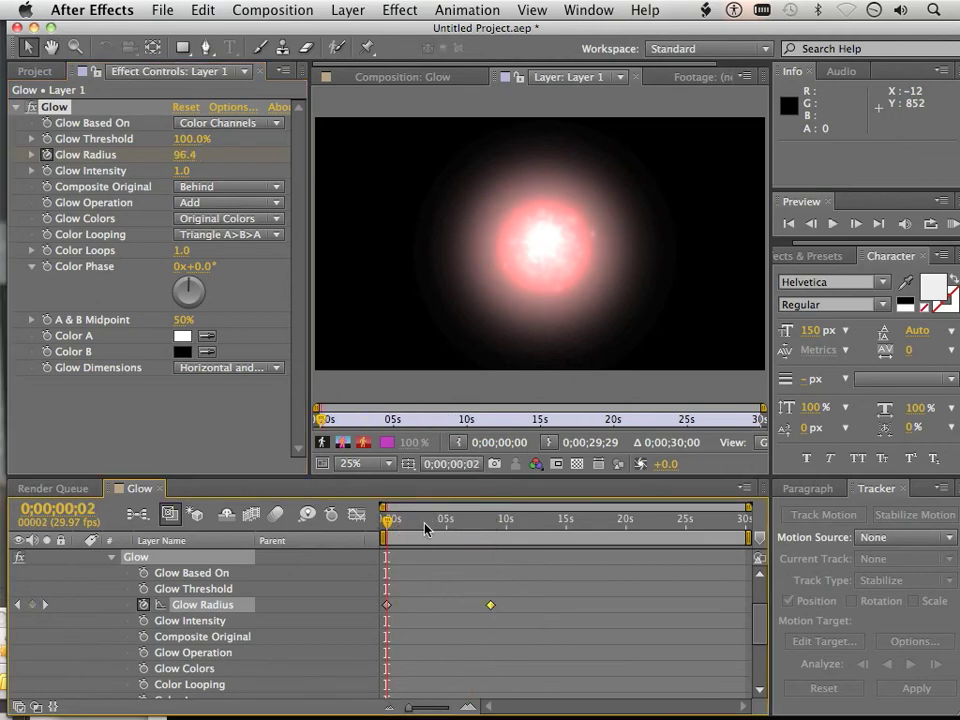
Add a Glow Radius keyframe of 0 at 0;00;15;22 and return the playhead to the start.
drag(426, 527, 579, 553)
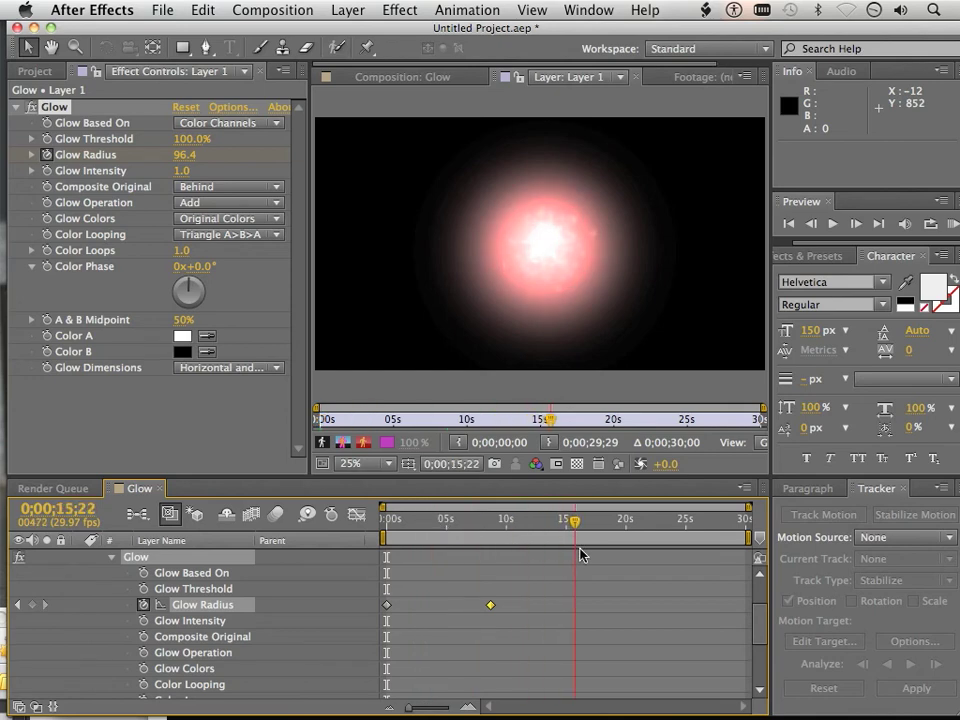
drag(188, 155, 175, 155)
drag(88, 172, 3, 143)
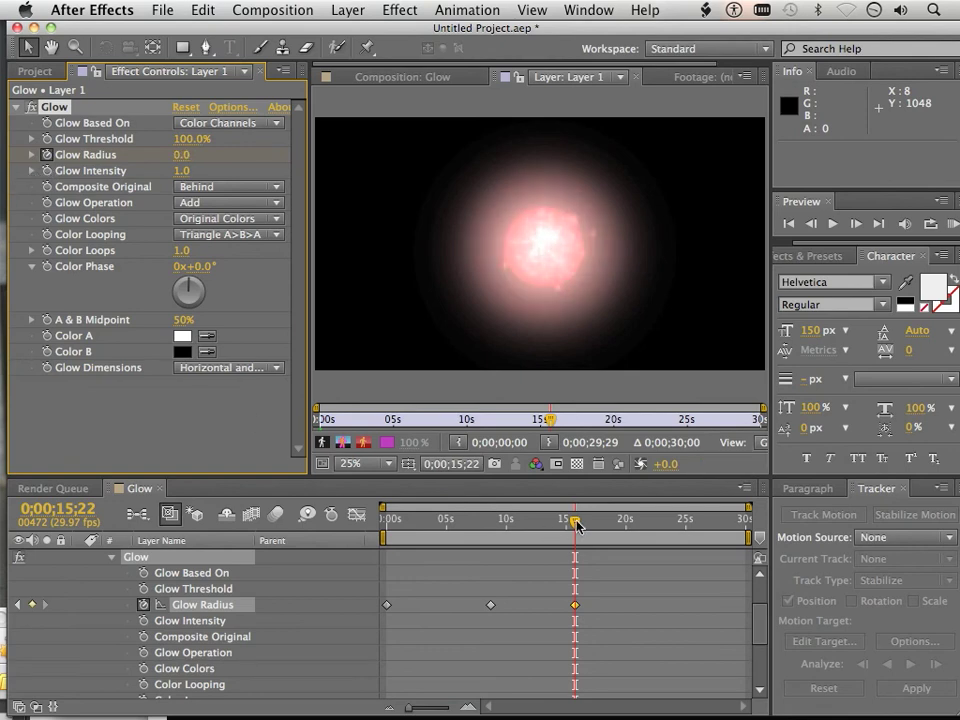
drag(577, 527, 386, 519)
Preview the glow animation, stop at 0;00;05;10, and bring back the Project item list.
key(KP_0)
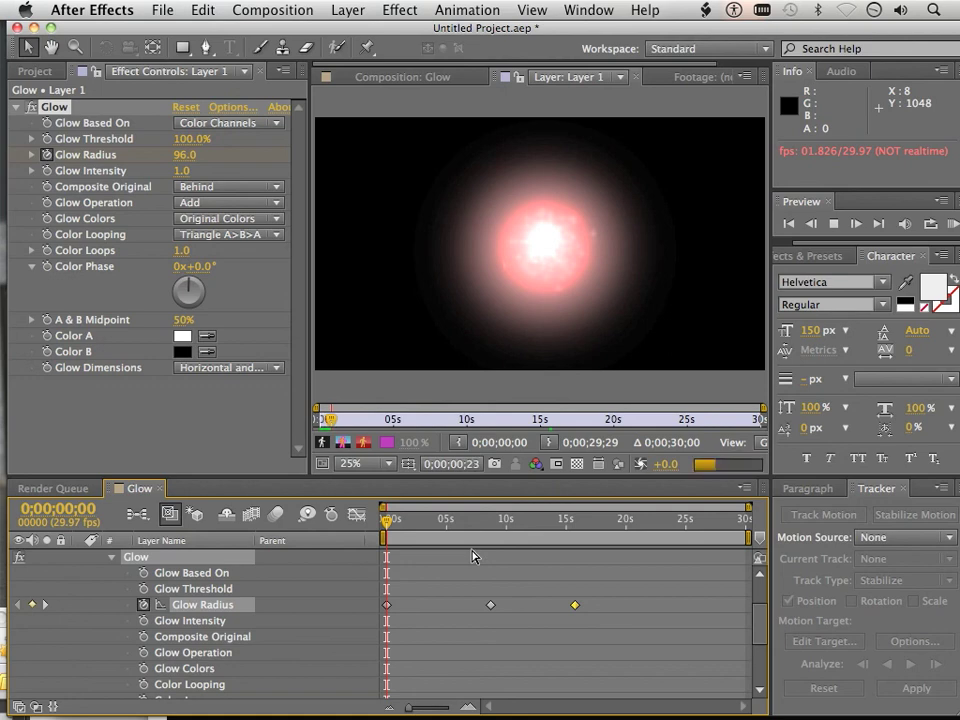
click(436, 533)
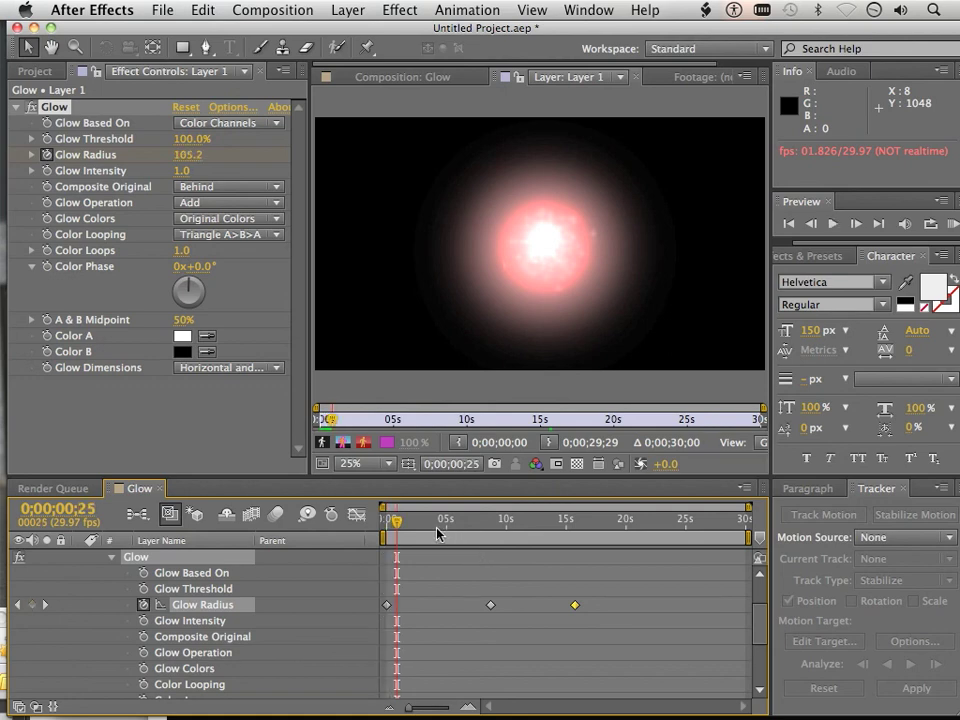
click(450, 520)
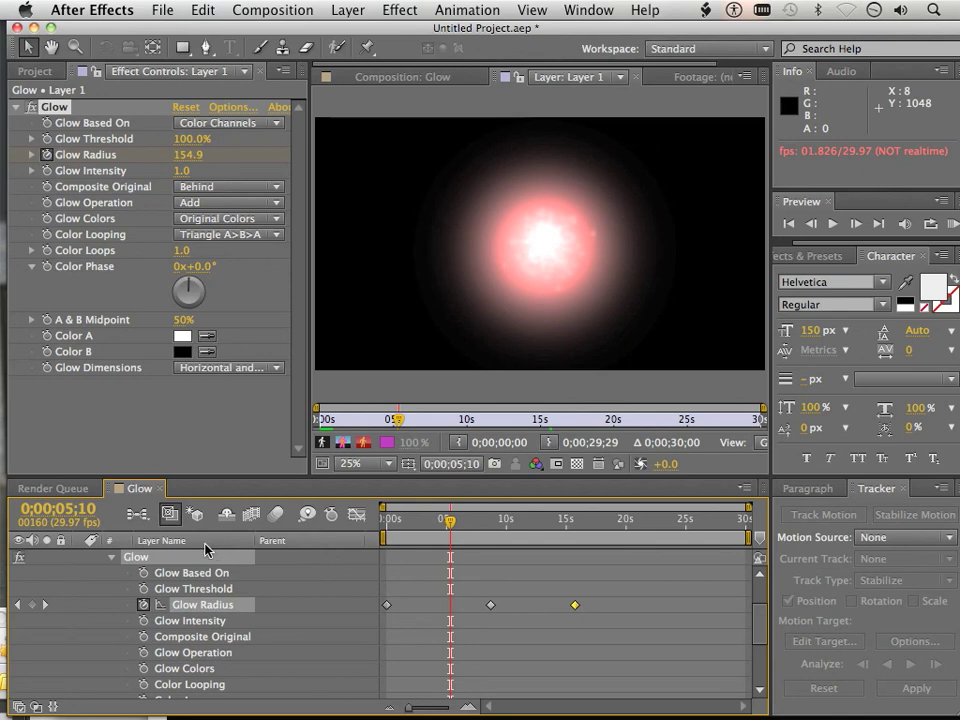
click(36, 75)
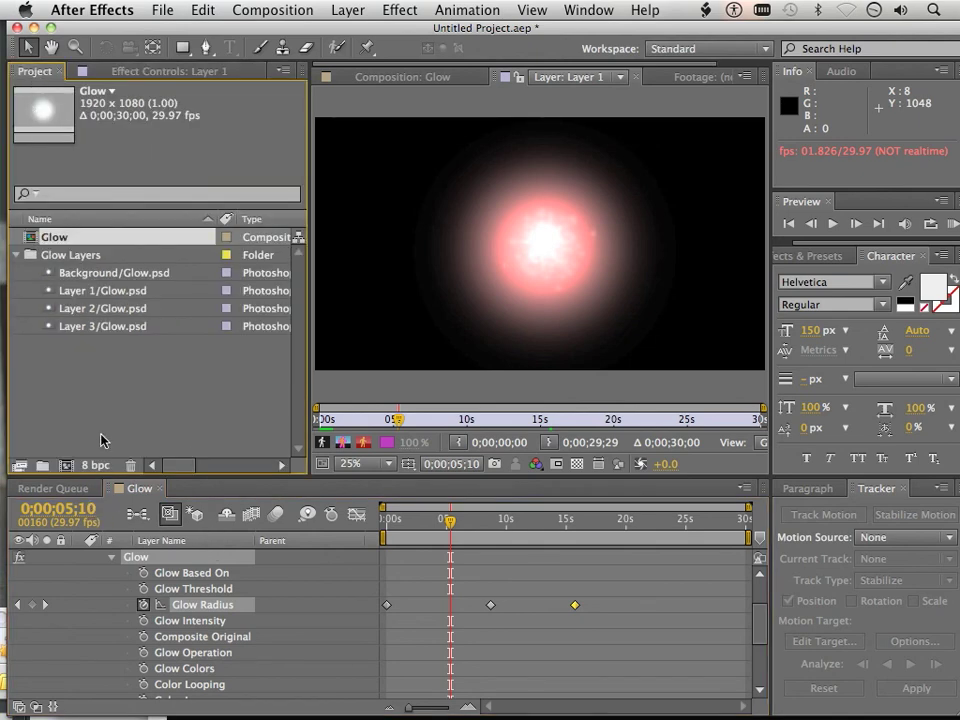